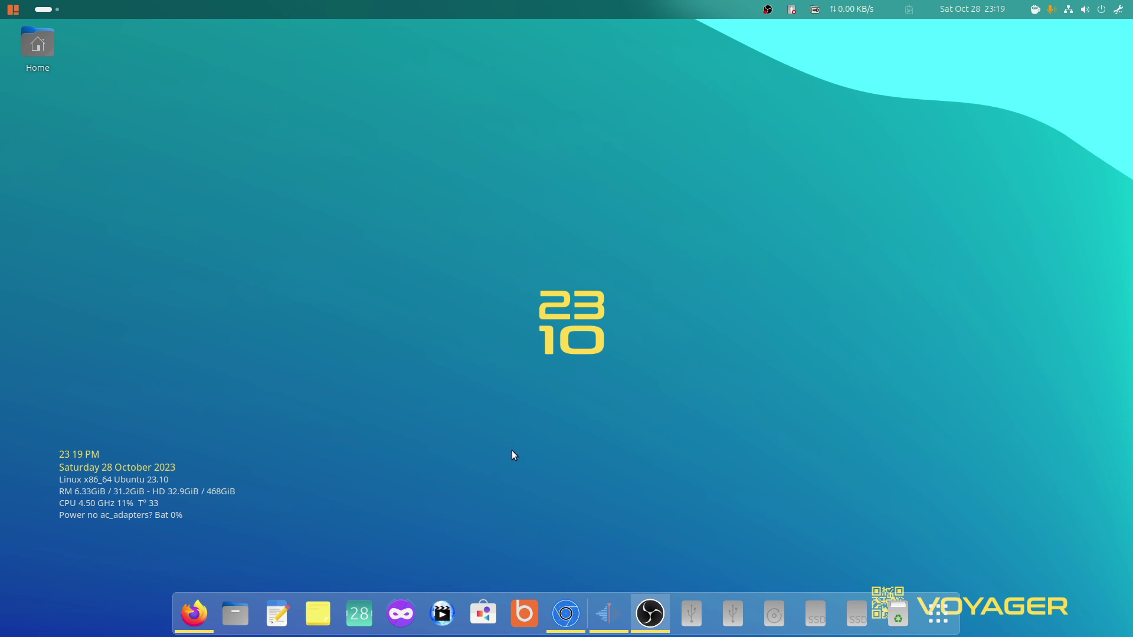
# Open the YouTube web app from the dock and scroll through the recommended home feed and back
pyautogui.click(565, 614)
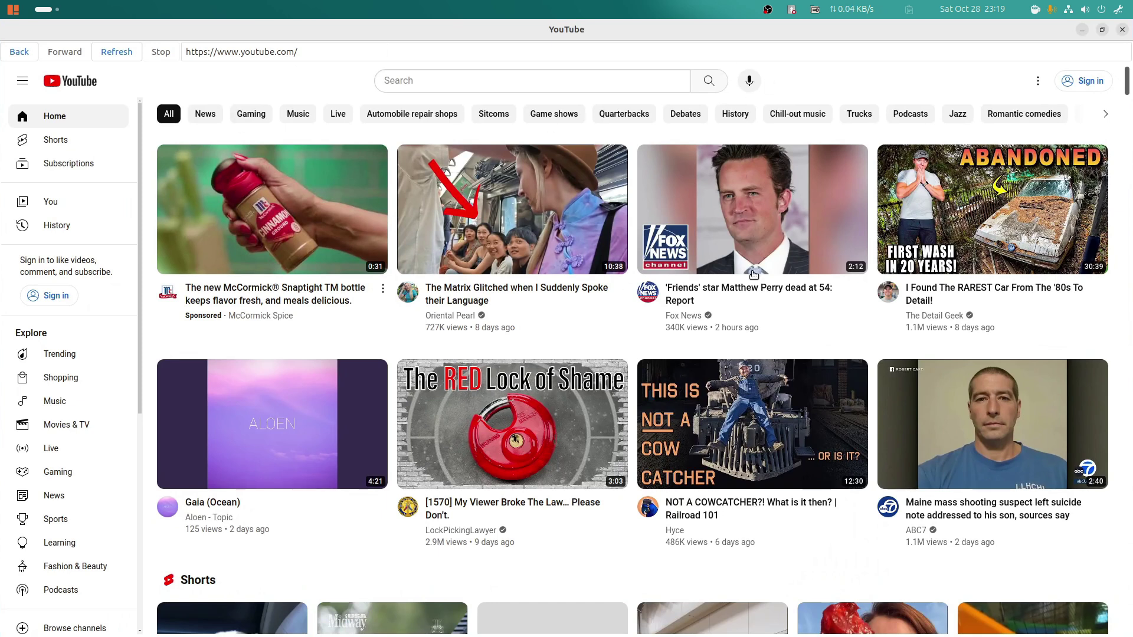
pyautogui.scroll(-5, 394, 186)
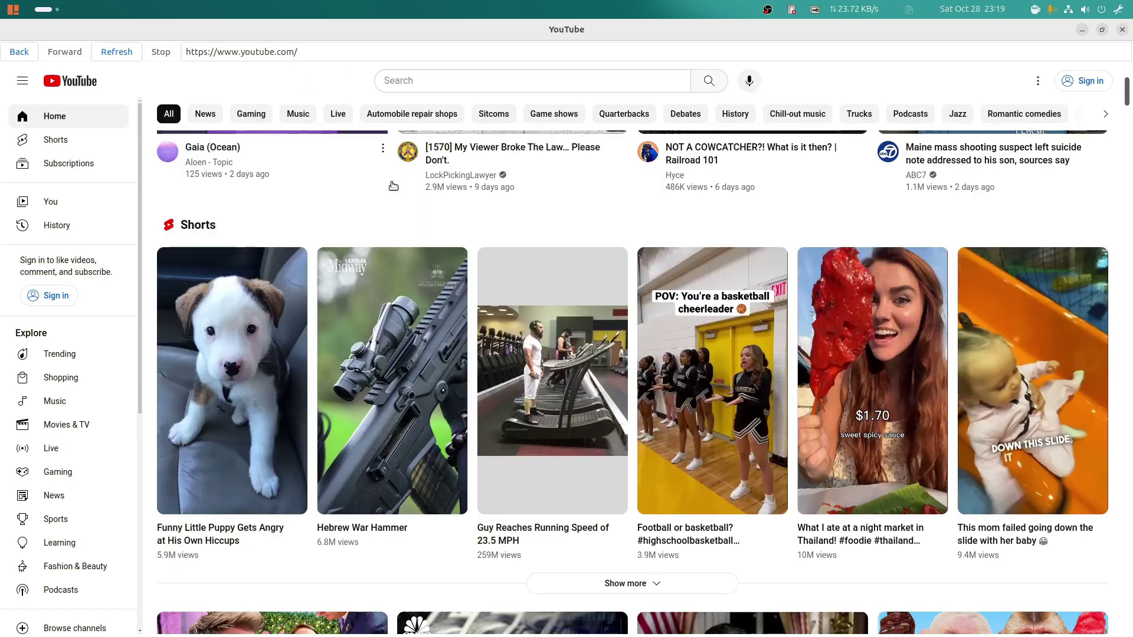
pyautogui.scroll(-20, 394, 186)
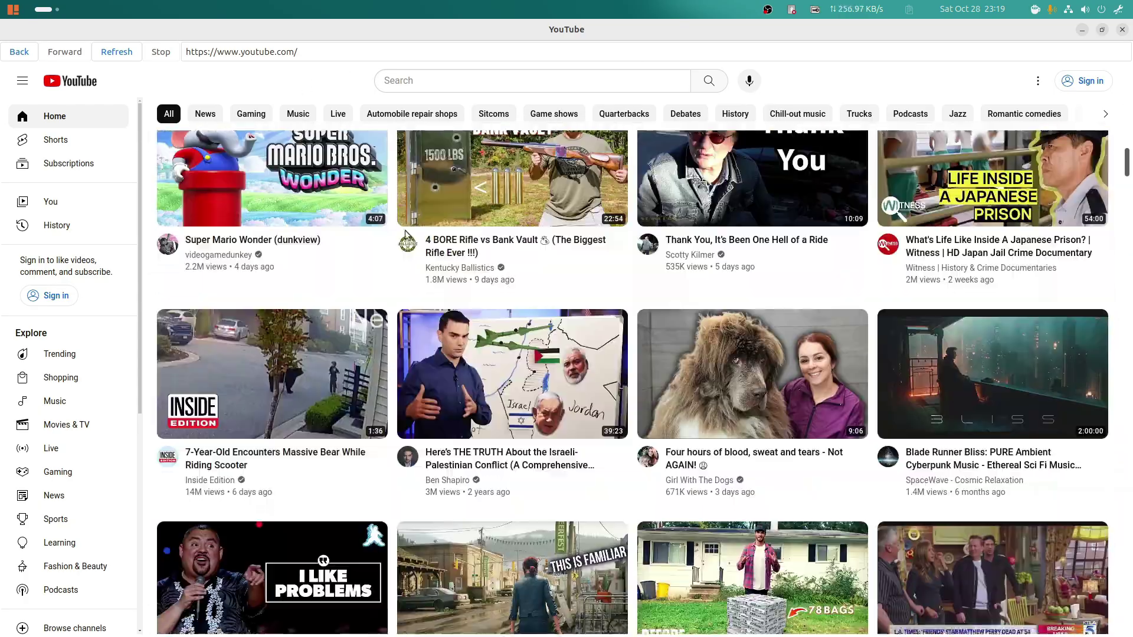
pyautogui.scroll(-20, 405, 230)
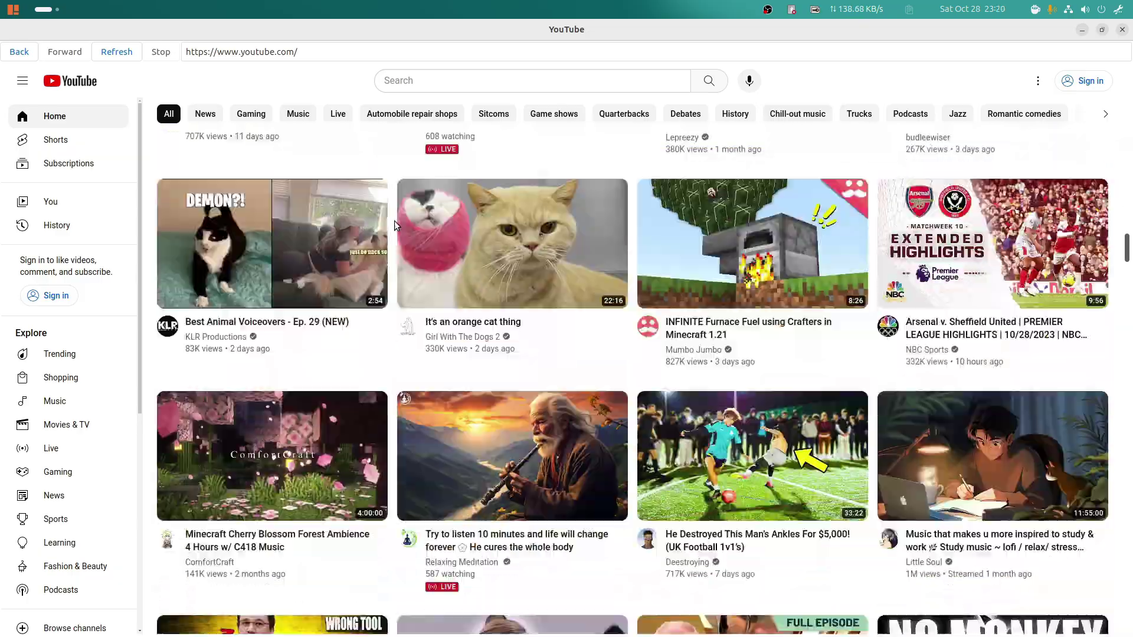
pyautogui.scroll(-20, 394, 224)
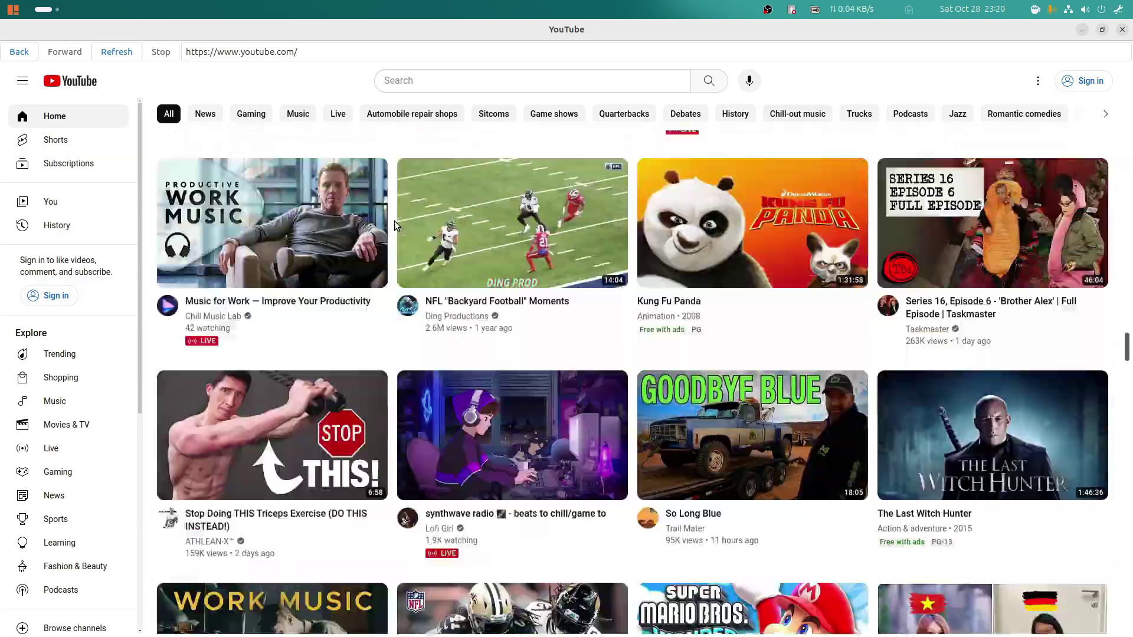
pyautogui.scroll(-20, 394, 226)
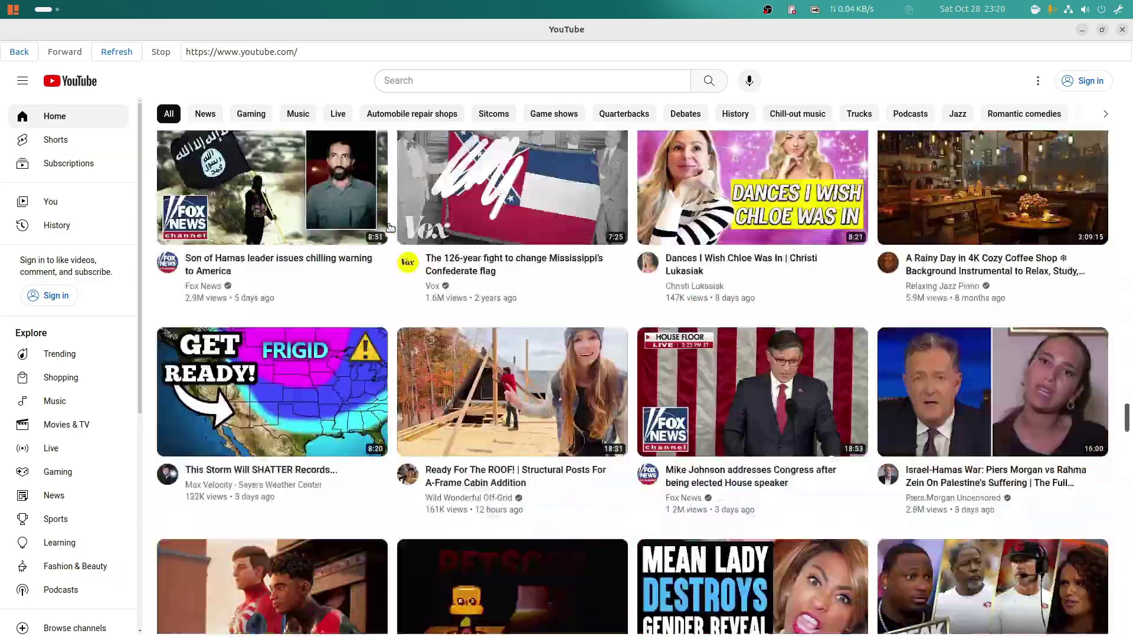
pyautogui.scroll(-20, 390, 227)
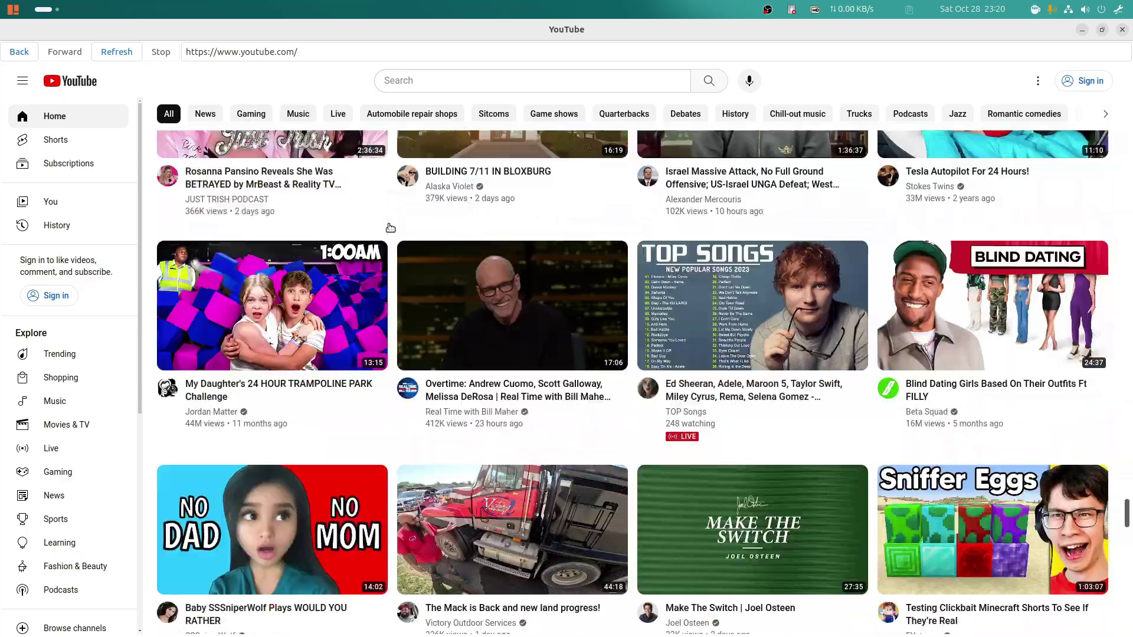
pyautogui.scroll(-10, 390, 227)
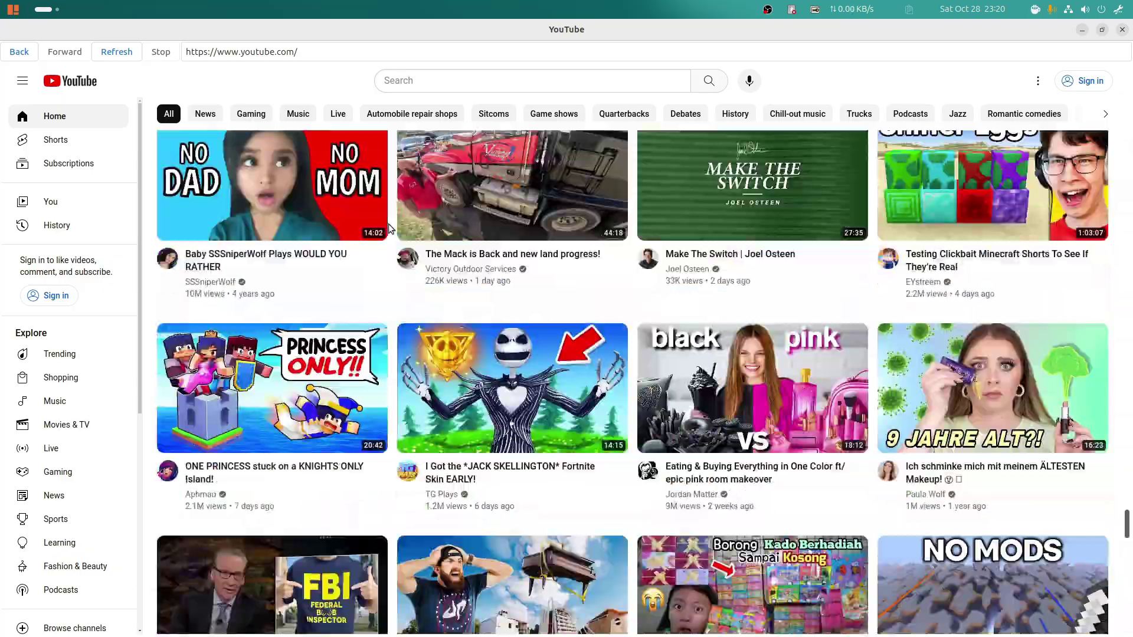
pyautogui.scroll(-20, 389, 228)
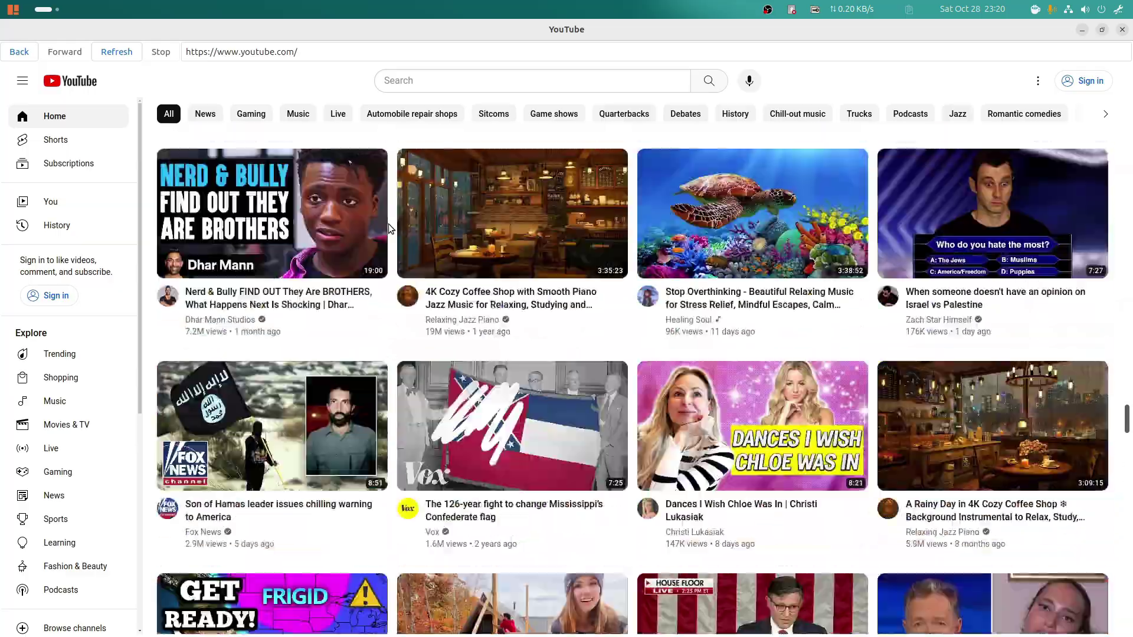
pyautogui.scroll(-20, 388, 226)
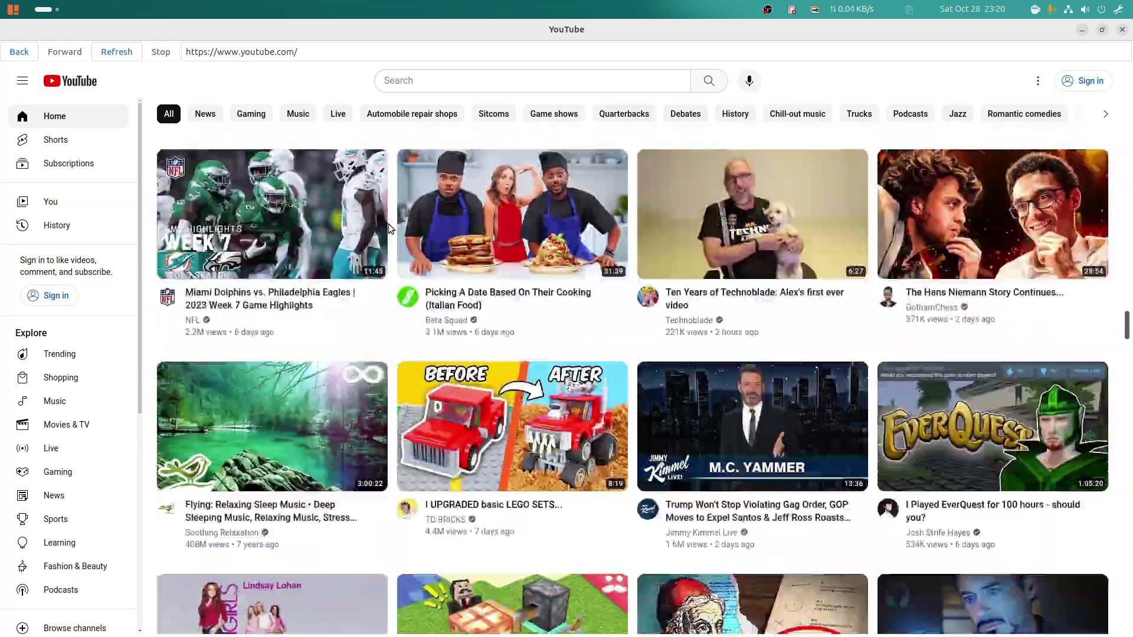
pyautogui.scroll(-20, 388, 228)
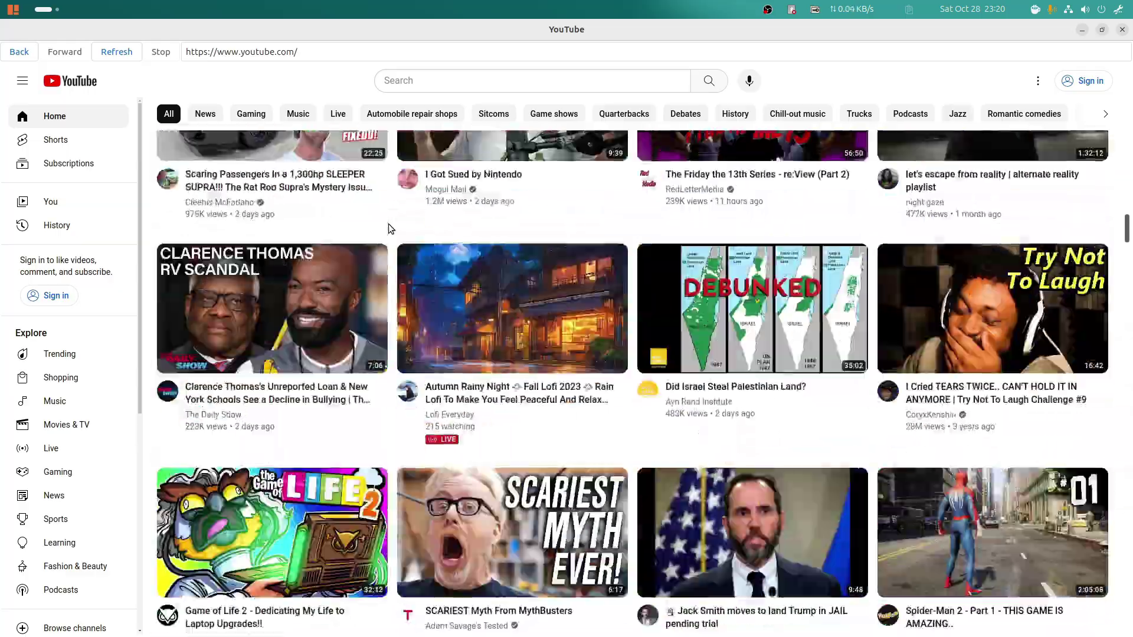
pyautogui.scroll(20, 389, 228)
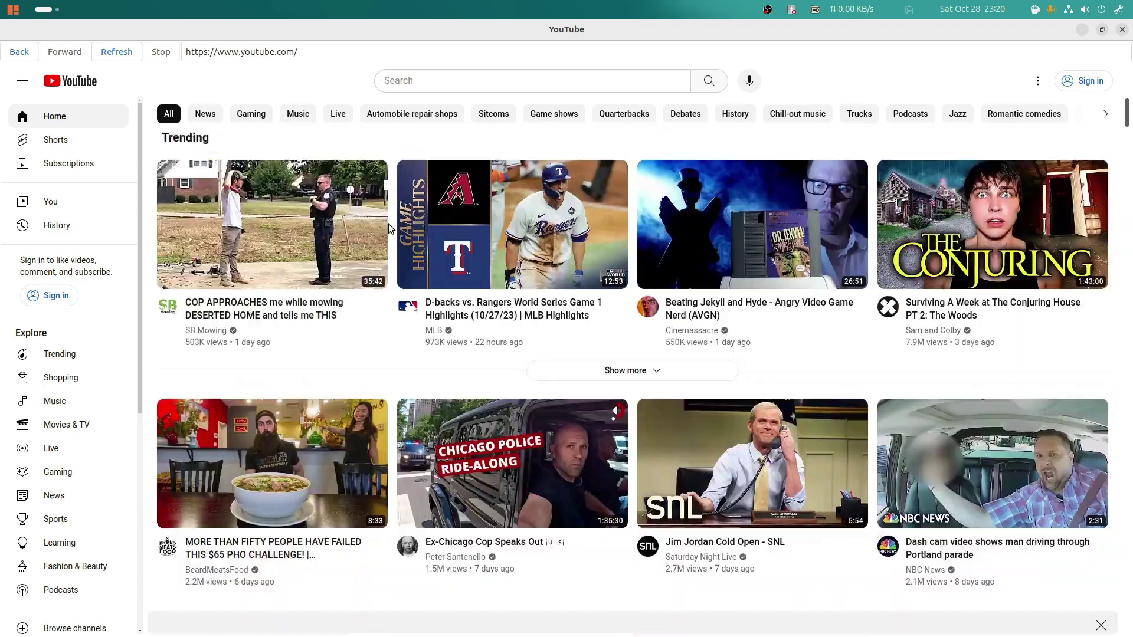
pyautogui.scroll(8, 388, 227)
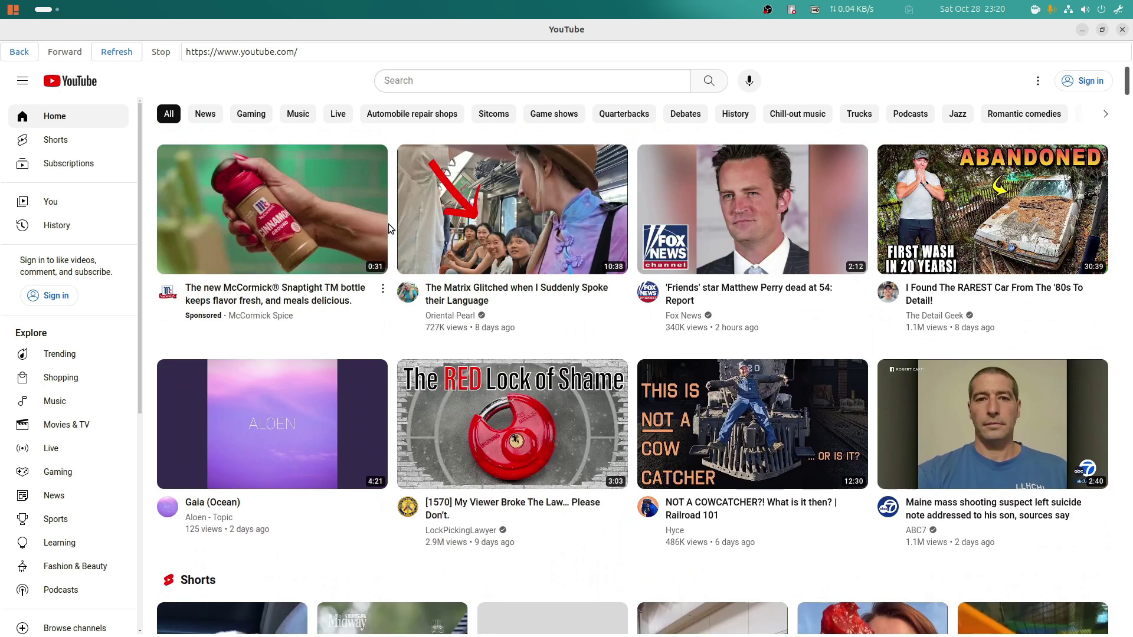
# Play the red padlock video, raise the volume, skip the ad and dismiss the YouTube TV promotion
pyautogui.click(388, 227)
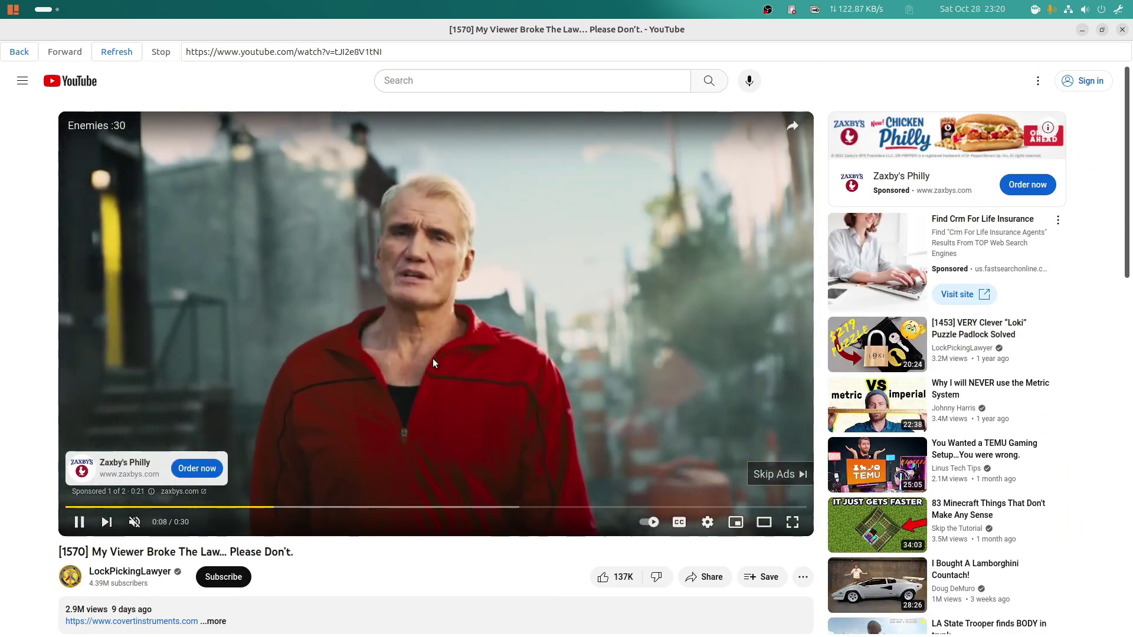
pyautogui.press('XF86AudioRaiseVolume')
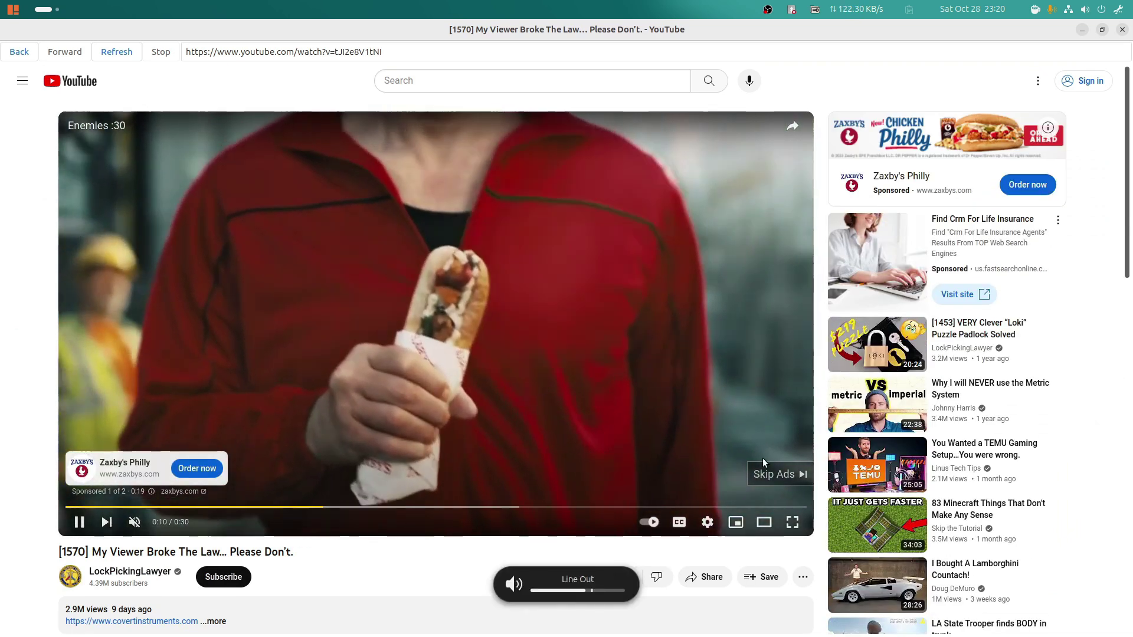
pyautogui.click(778, 474)
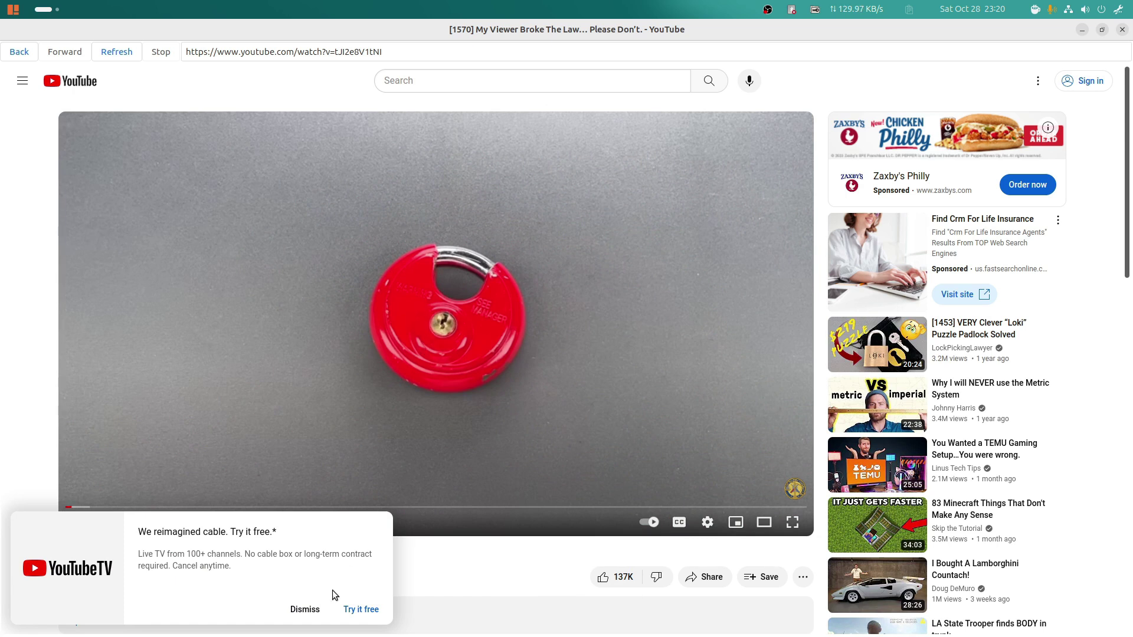
pyautogui.click(321, 607)
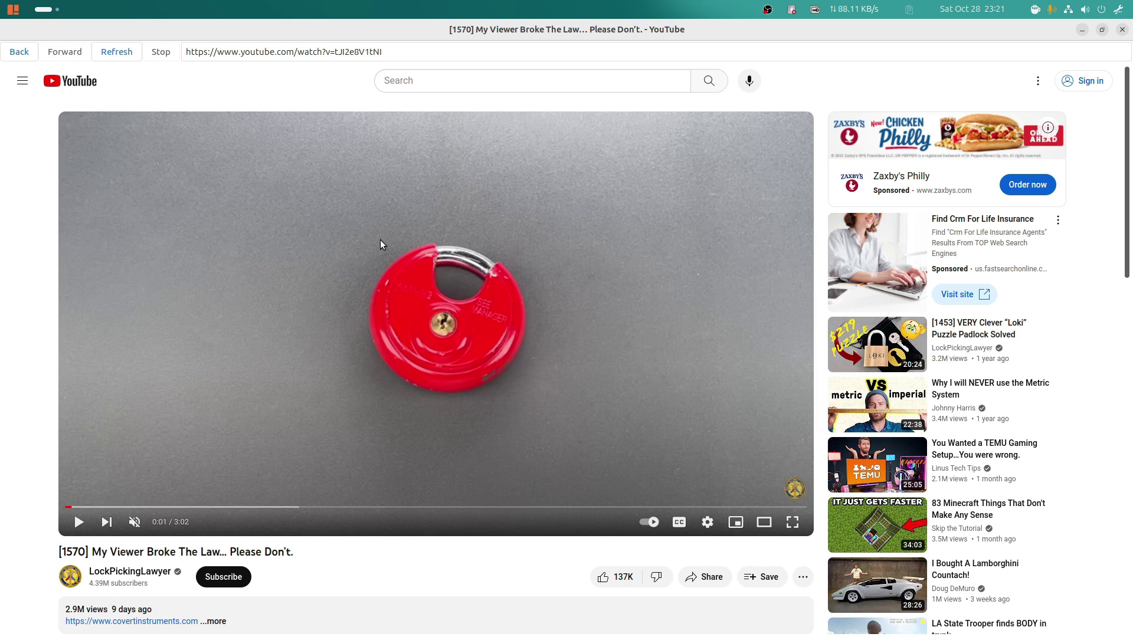
pyautogui.moveTo(794, 487)
# Scroll through the video's comments and back to the player, then close the YouTube window
pyautogui.scroll(-3, 506, 277)
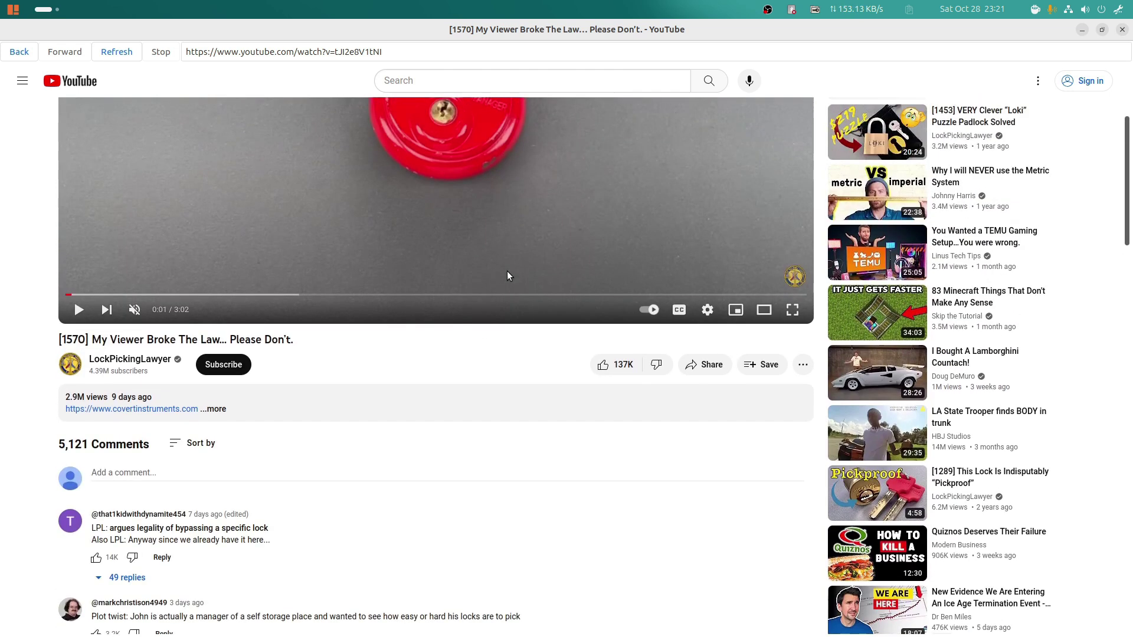
pyautogui.scroll(3, 508, 271)
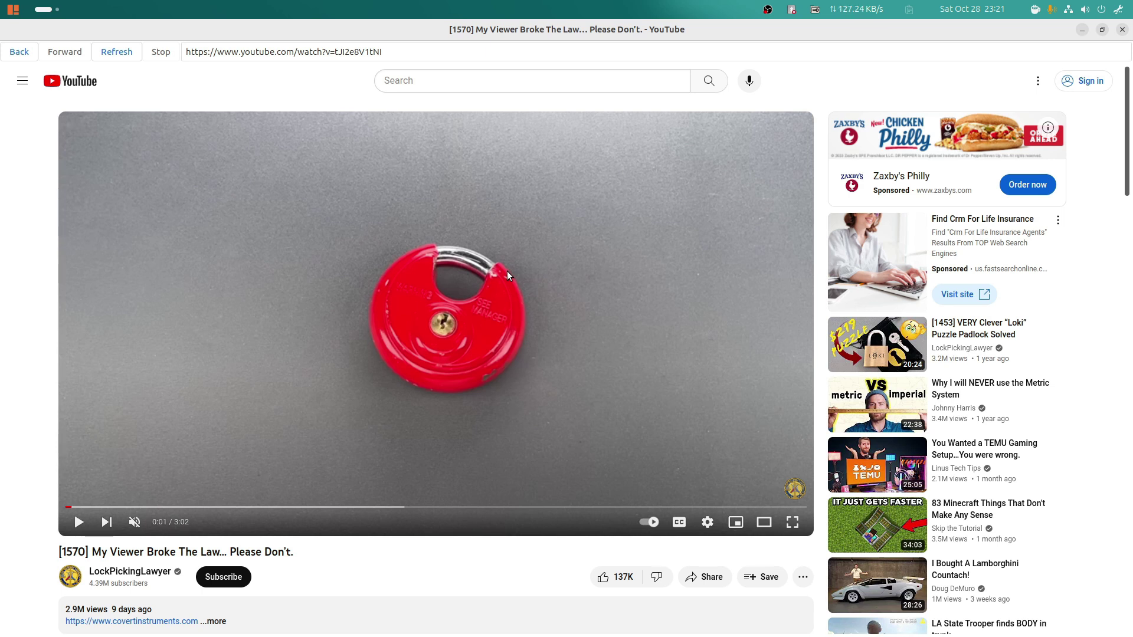
pyautogui.scroll(-15, 502, 280)
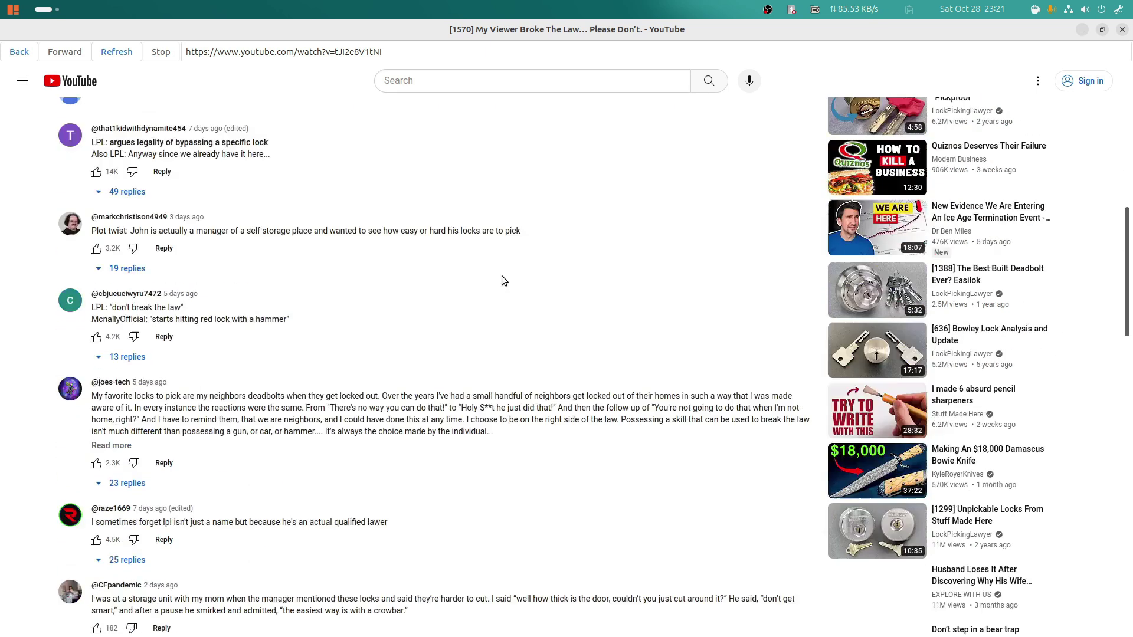
pyautogui.scroll(9, 502, 280)
pyautogui.scroll(-9, 501, 279)
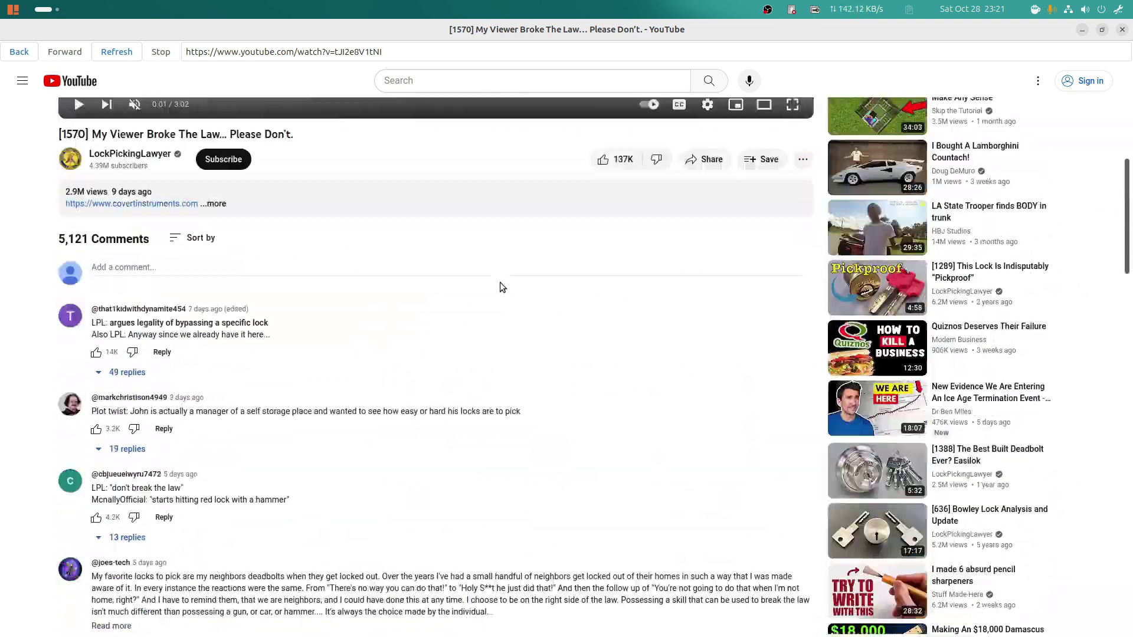
pyautogui.scroll(12, 469, 315)
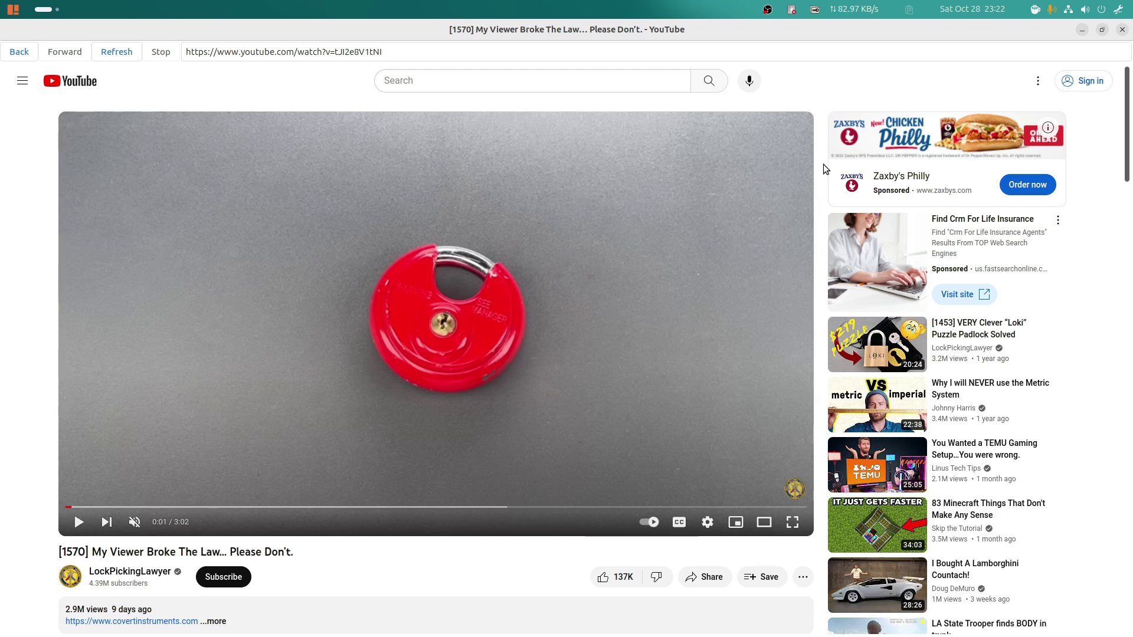
pyautogui.click(1122, 30)
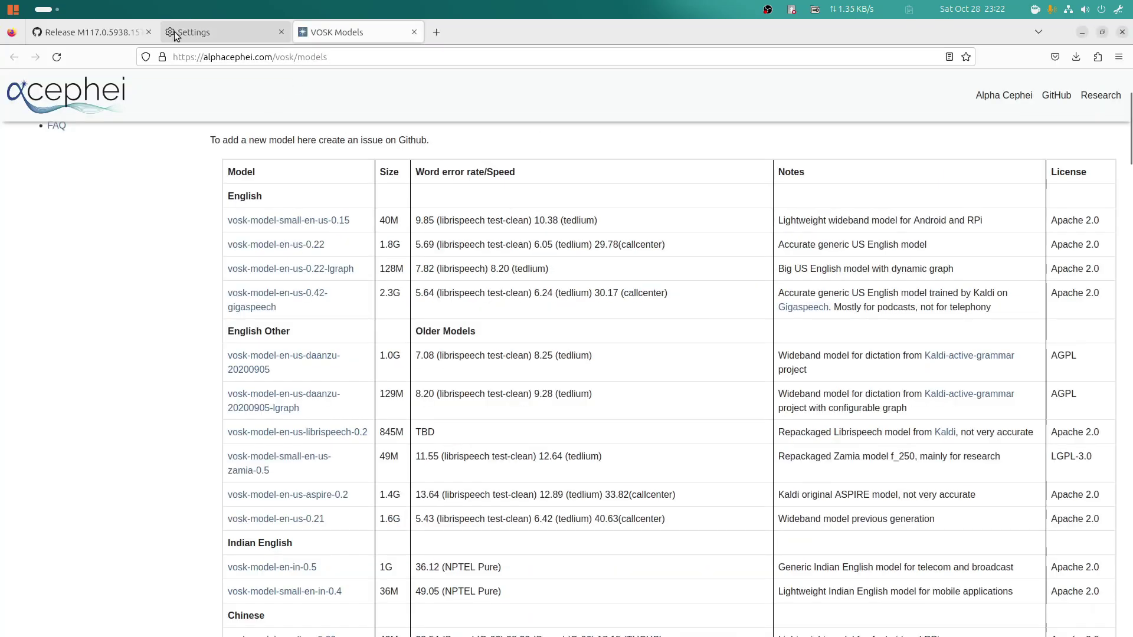
# Check the Firefox version 119.0 on the Settings page and glance at the recent downloads list
pyautogui.click(189, 33)
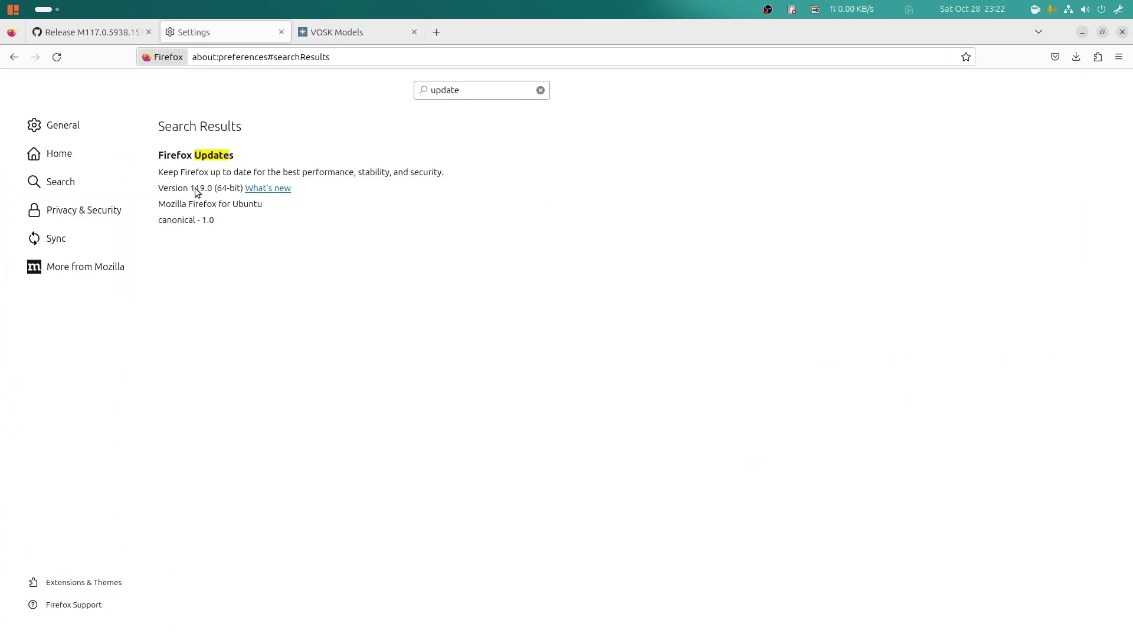
pyautogui.moveTo(189, 194); pyautogui.dragTo(211, 195)
pyautogui.click(237, 307)
pyautogui.click(1076, 57)
pyautogui.click(601, 153)
# Launch Kdenlive from the dock, switch to the Editing workspace and open the A1 audio clip's options
pyautogui.click(1123, 33)
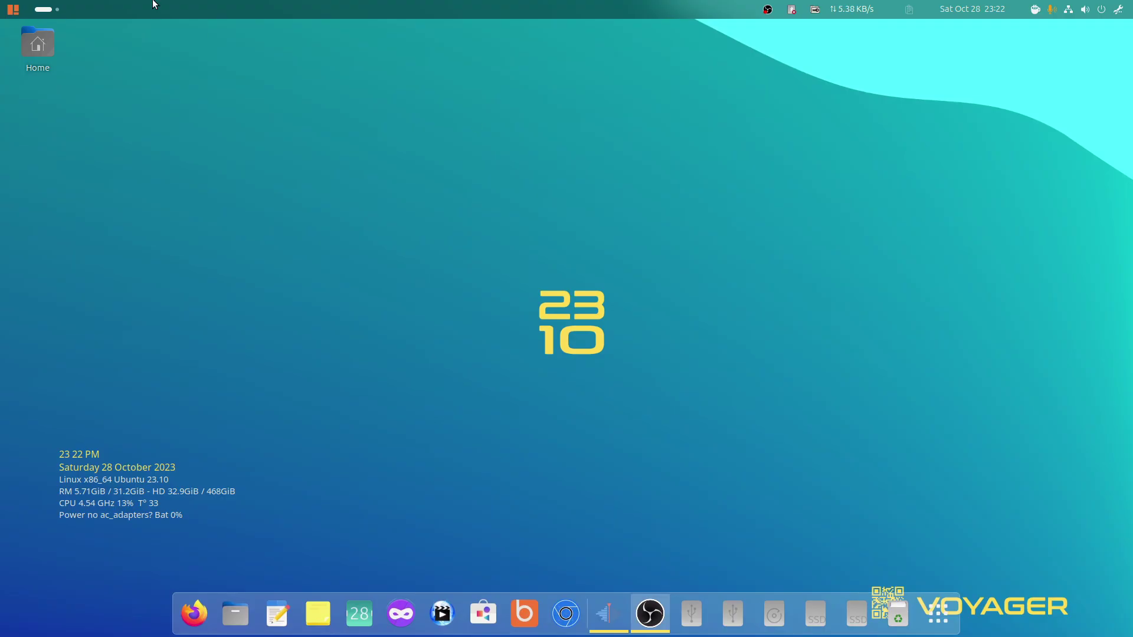
pyautogui.press('super')
pyautogui.click(609, 614)
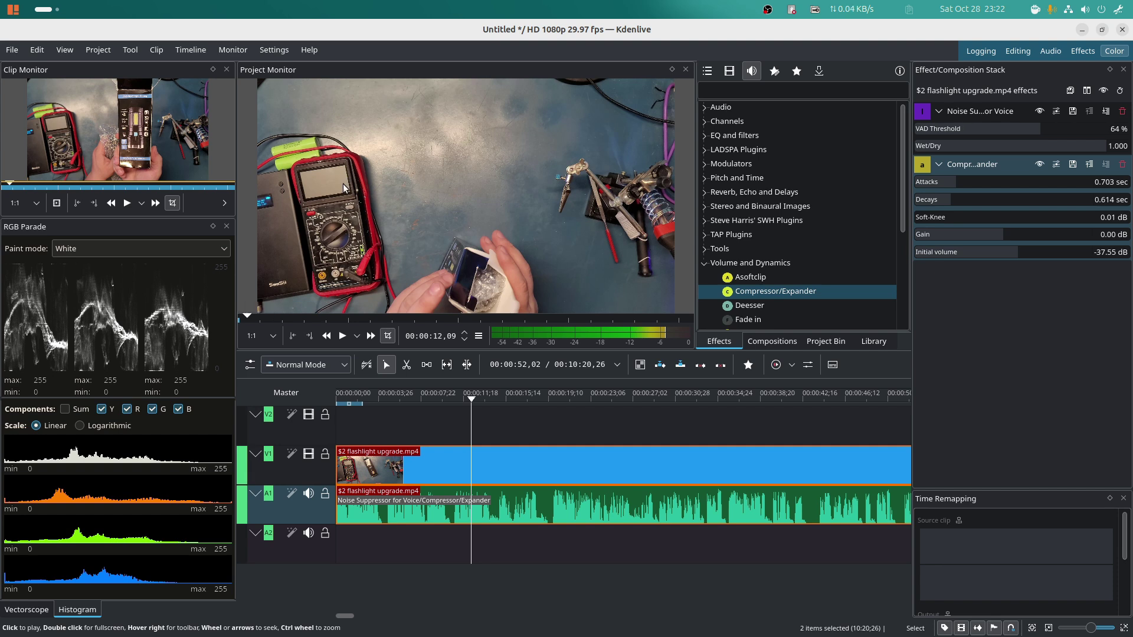
pyautogui.click(1012, 52)
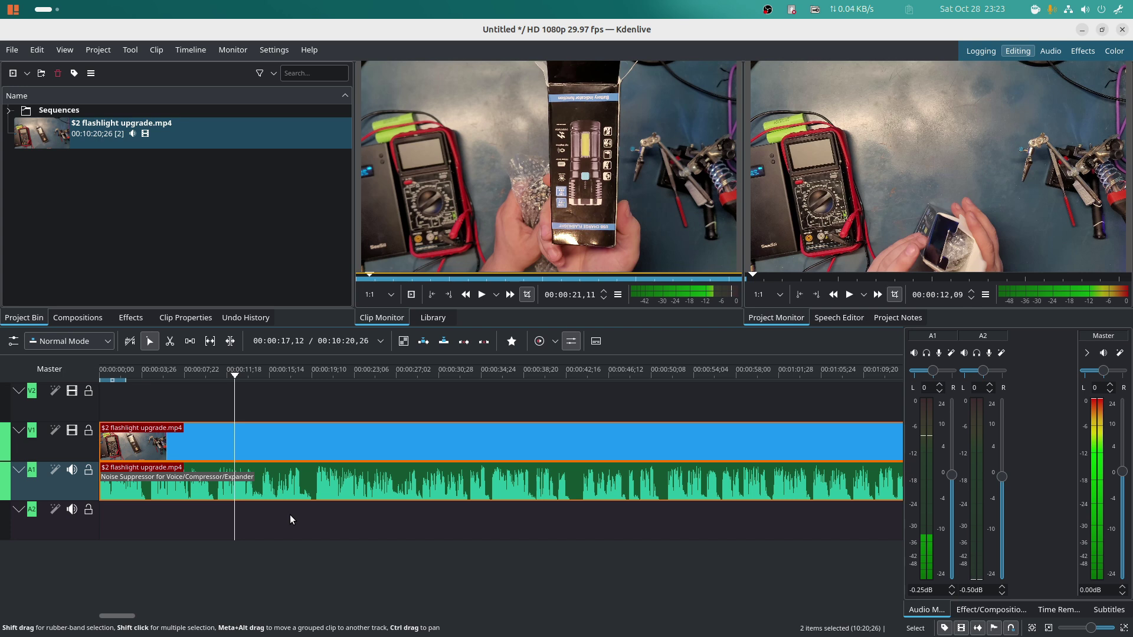
pyautogui.rightClick(358, 487)
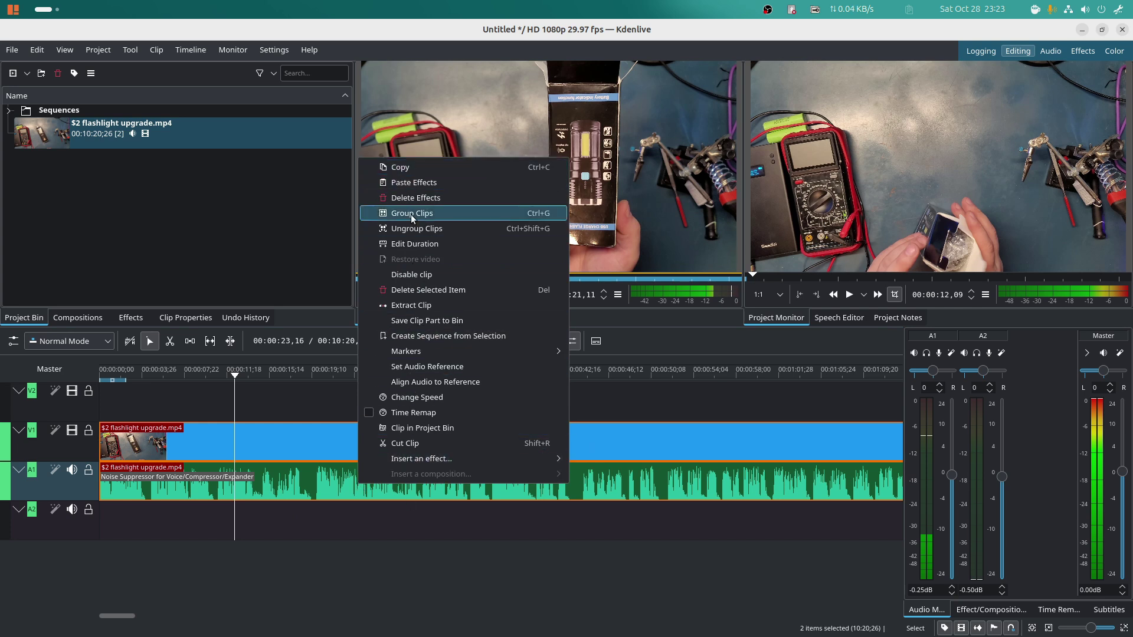
# Switch to the Audio workspace and browse through the Audio effects category
pyautogui.click(377, 565)
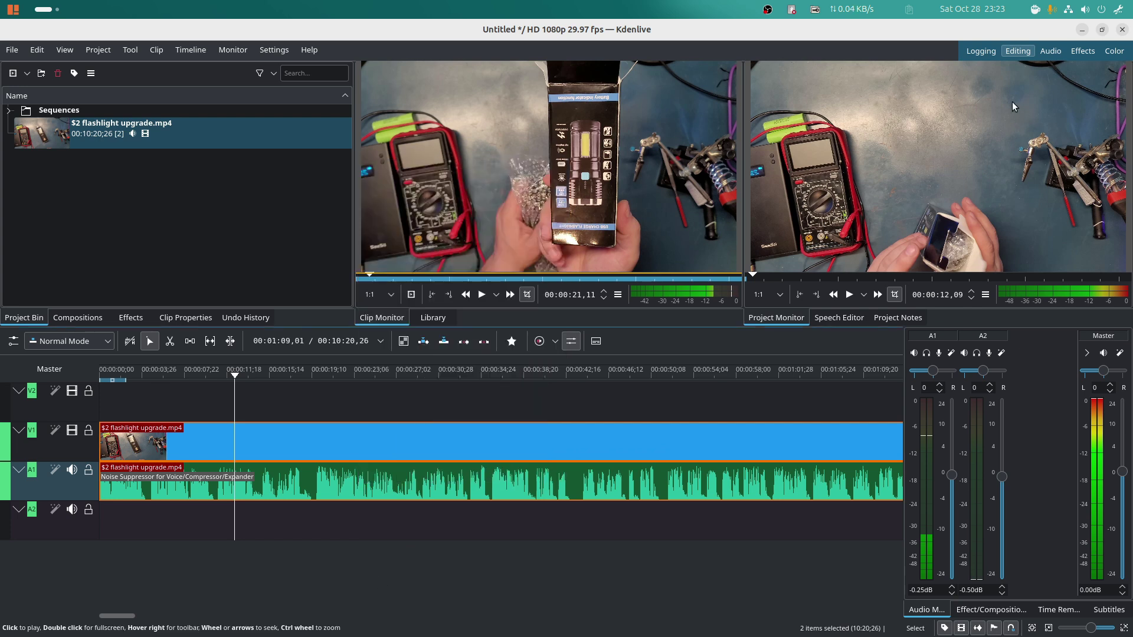
pyautogui.click(1050, 51)
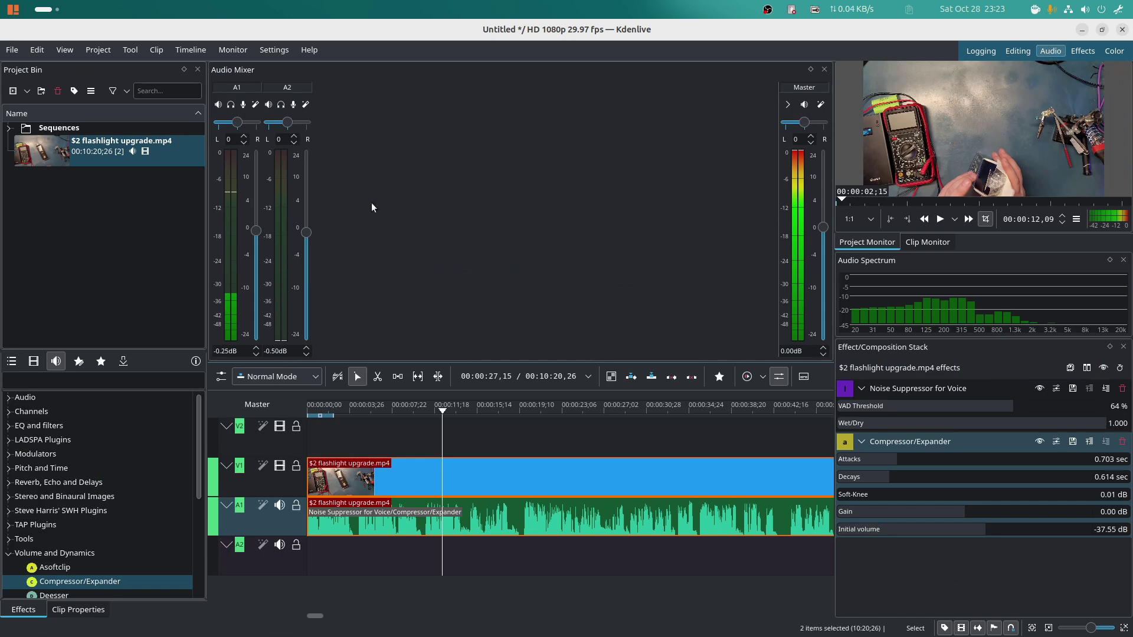
pyautogui.click(8, 398)
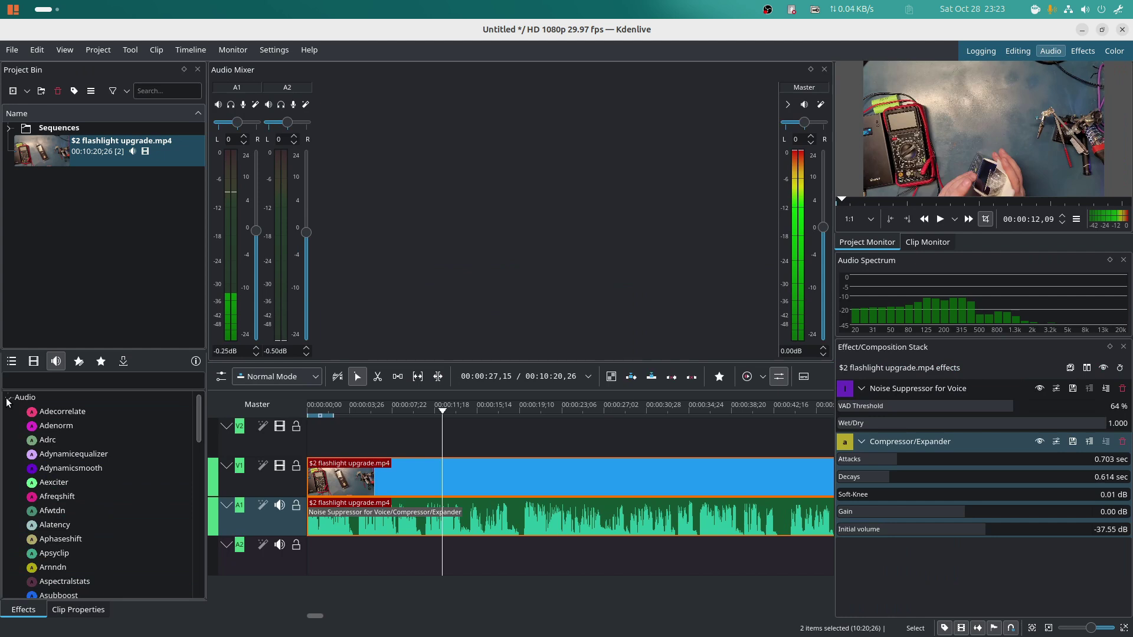
pyautogui.scroll(-2, 93, 475)
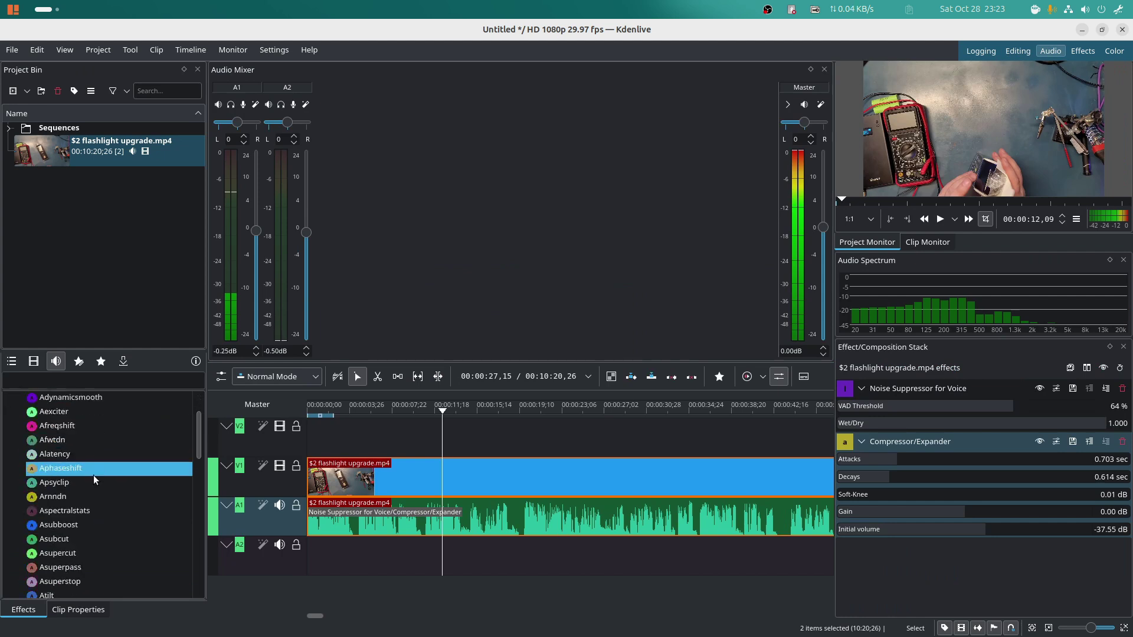
pyautogui.scroll(-1, 93, 475)
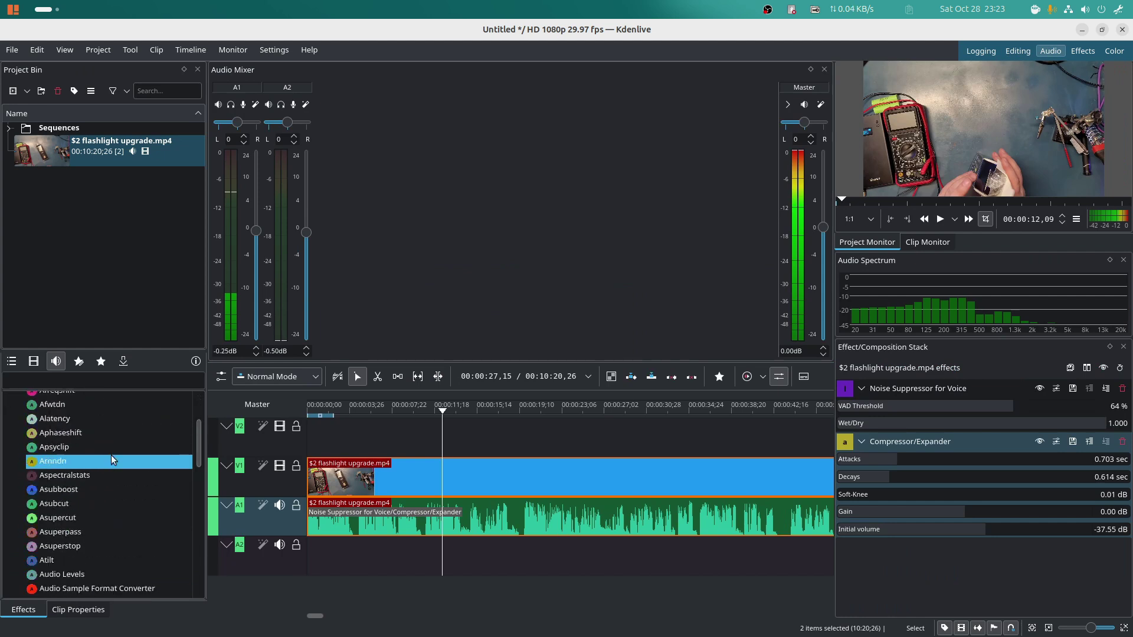
pyautogui.scroll(-4, 112, 449)
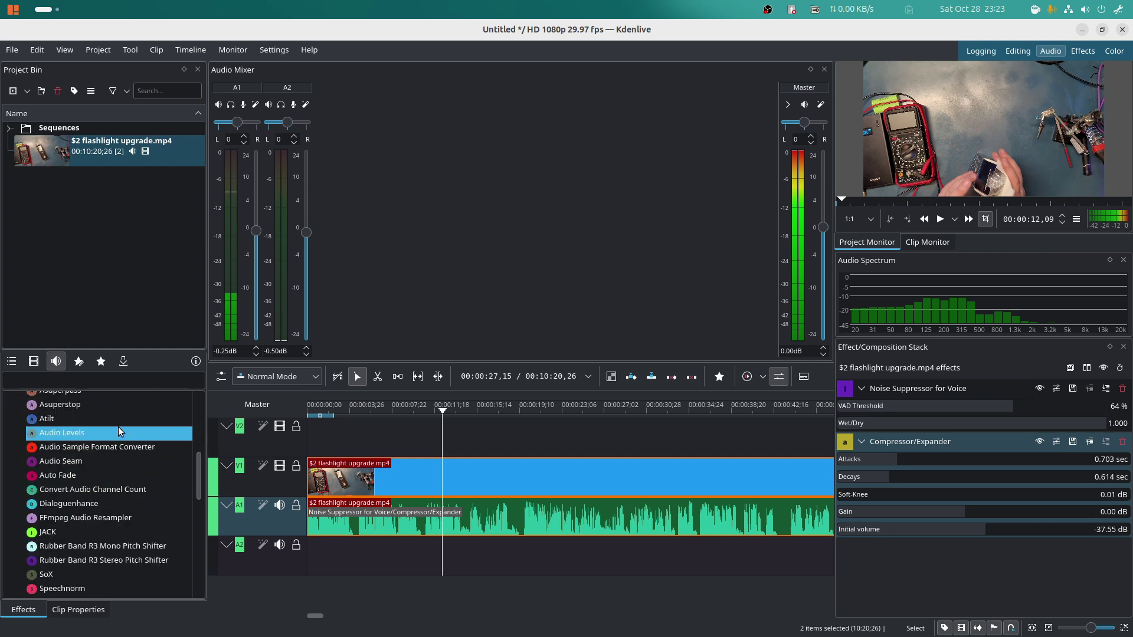
pyautogui.scroll(-4, 118, 426)
pyautogui.scroll(5, 118, 426)
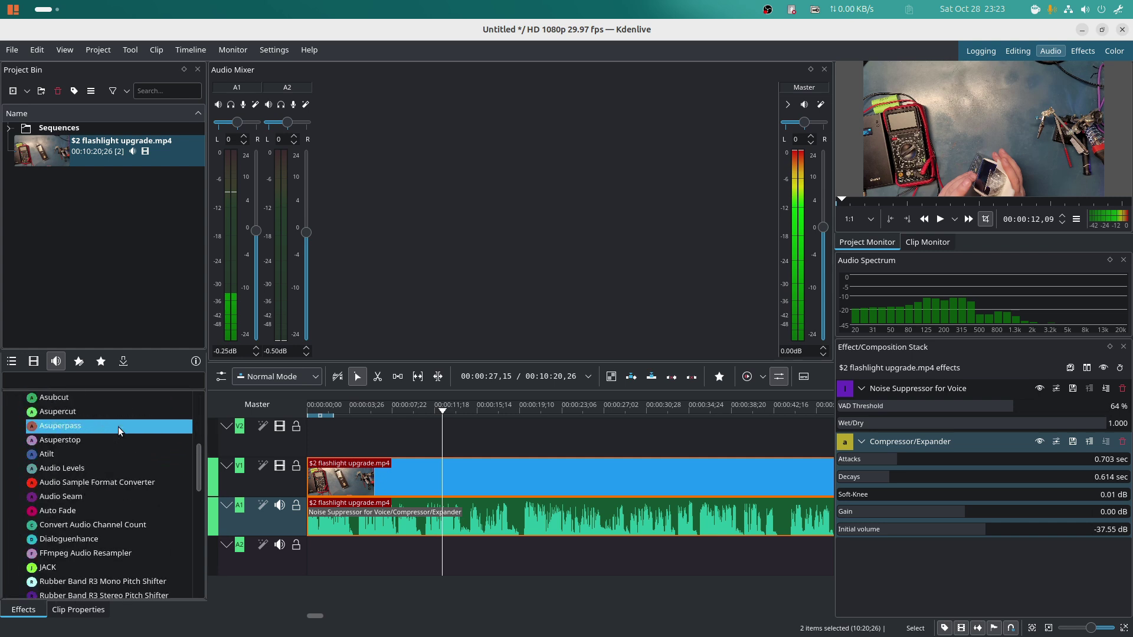
pyautogui.scroll(6, 118, 427)
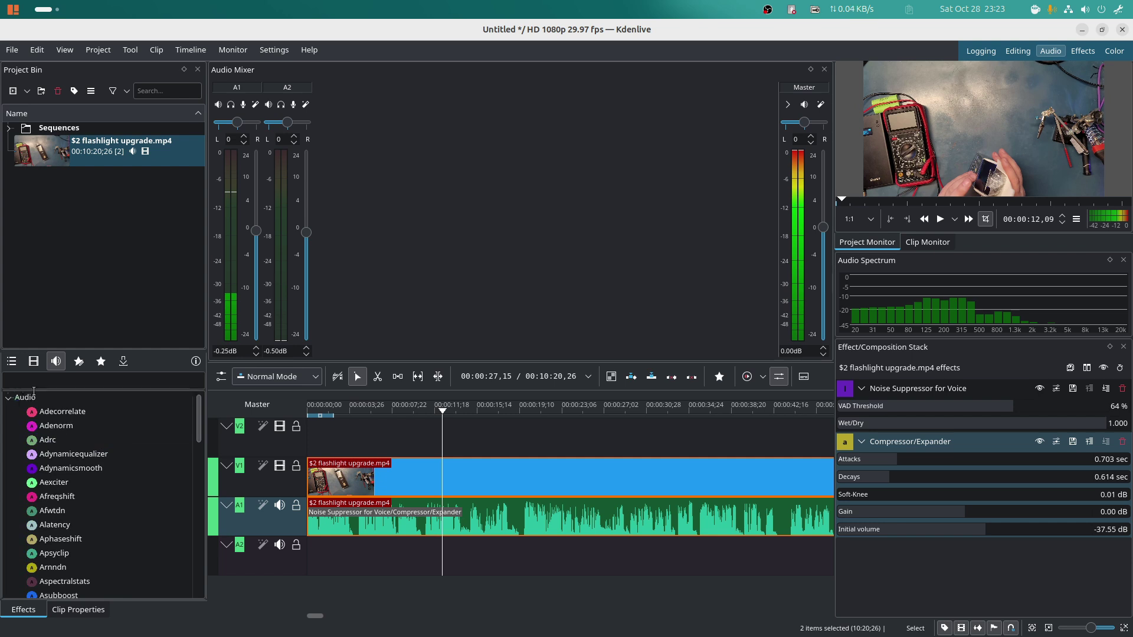
pyautogui.click(8, 397)
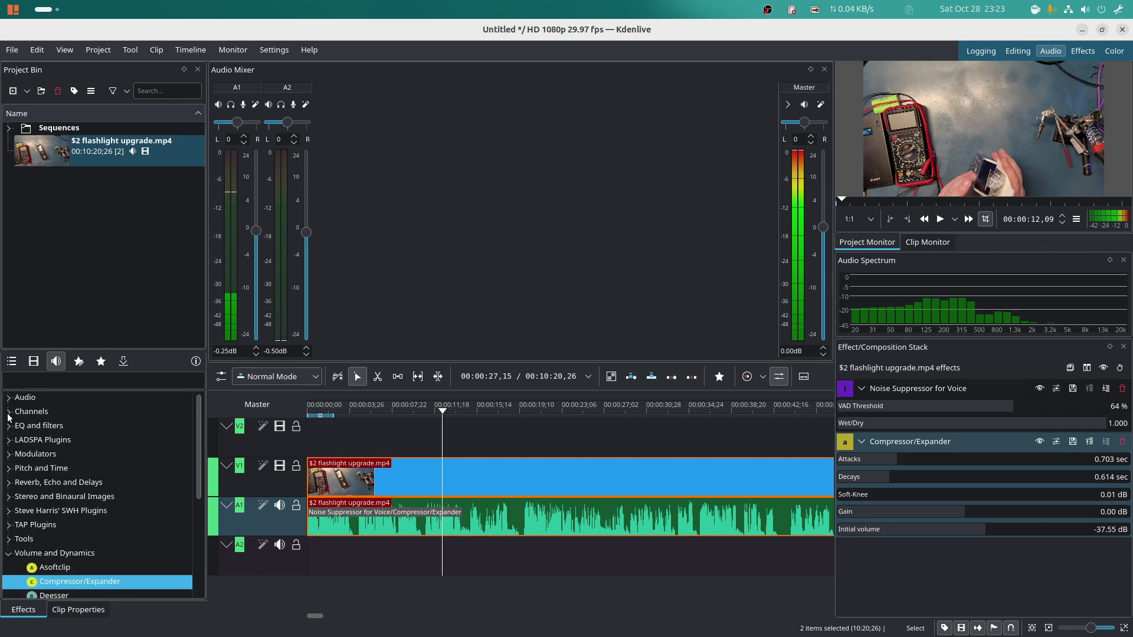
# Expand and collapse the EQ and filters and LADSPA Plugins effect categories
pyautogui.click(8, 426)
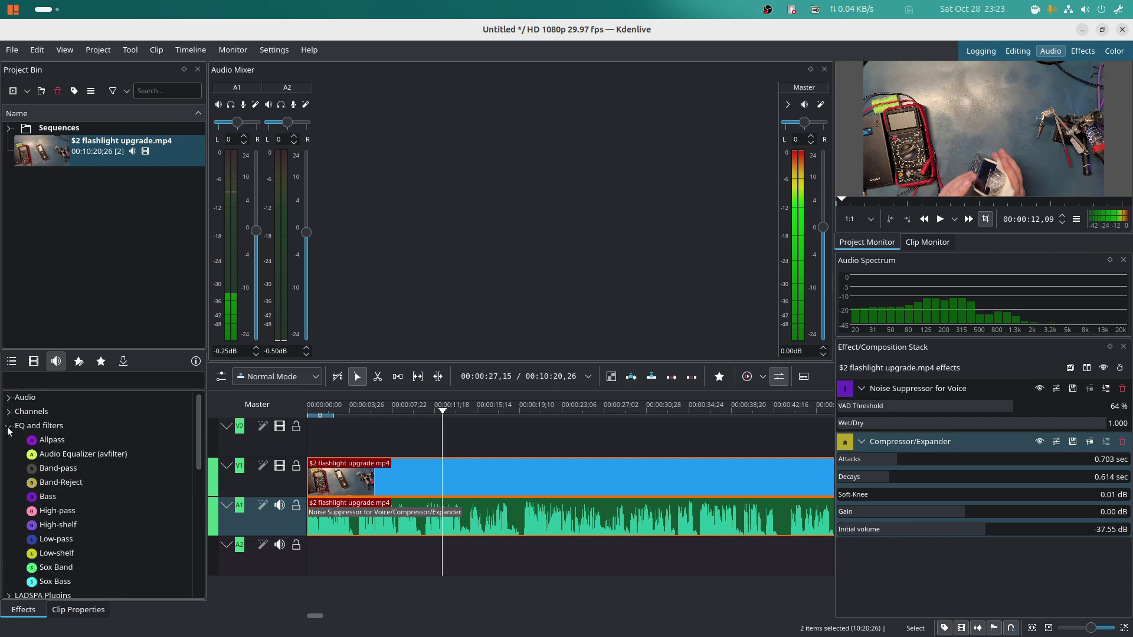
pyautogui.click(9, 427)
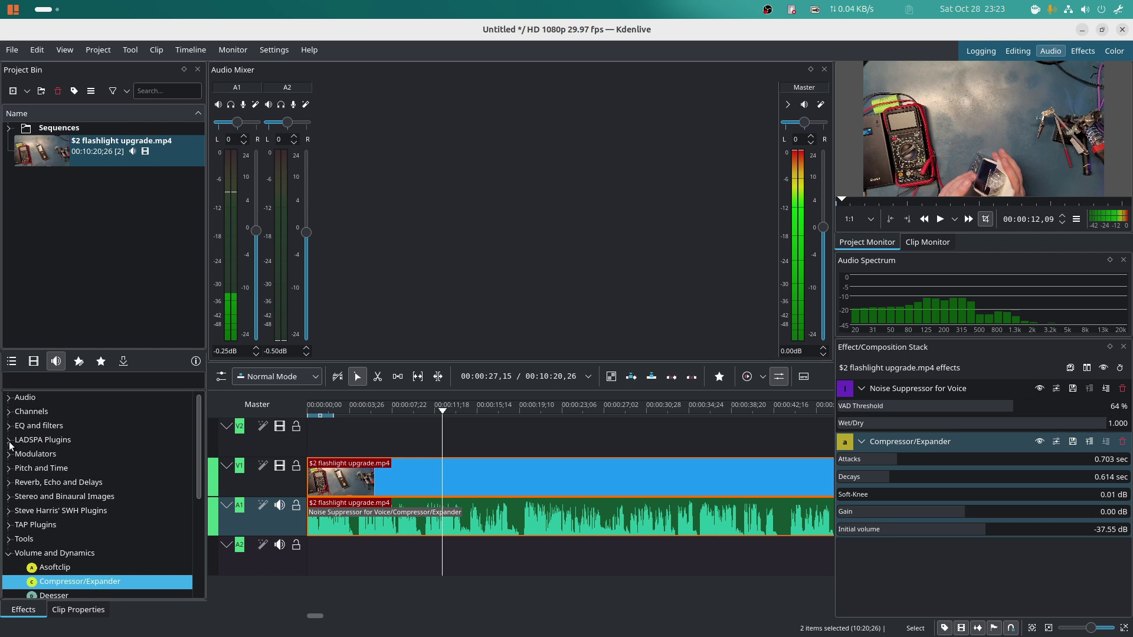
pyautogui.click(9, 440)
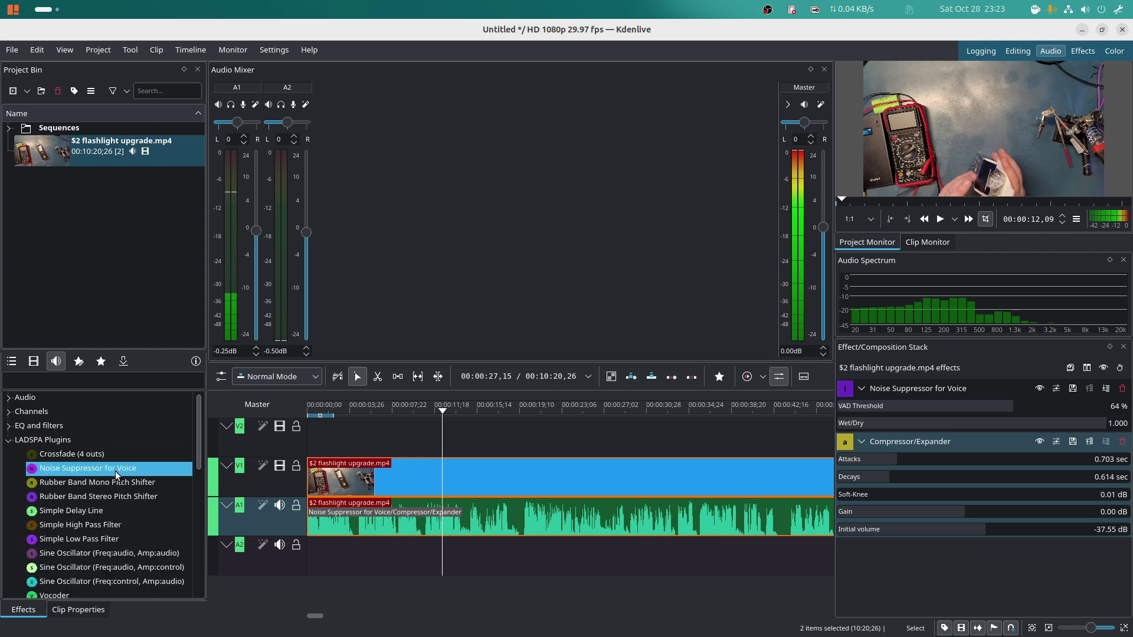
pyautogui.scroll(-1, 115, 471)
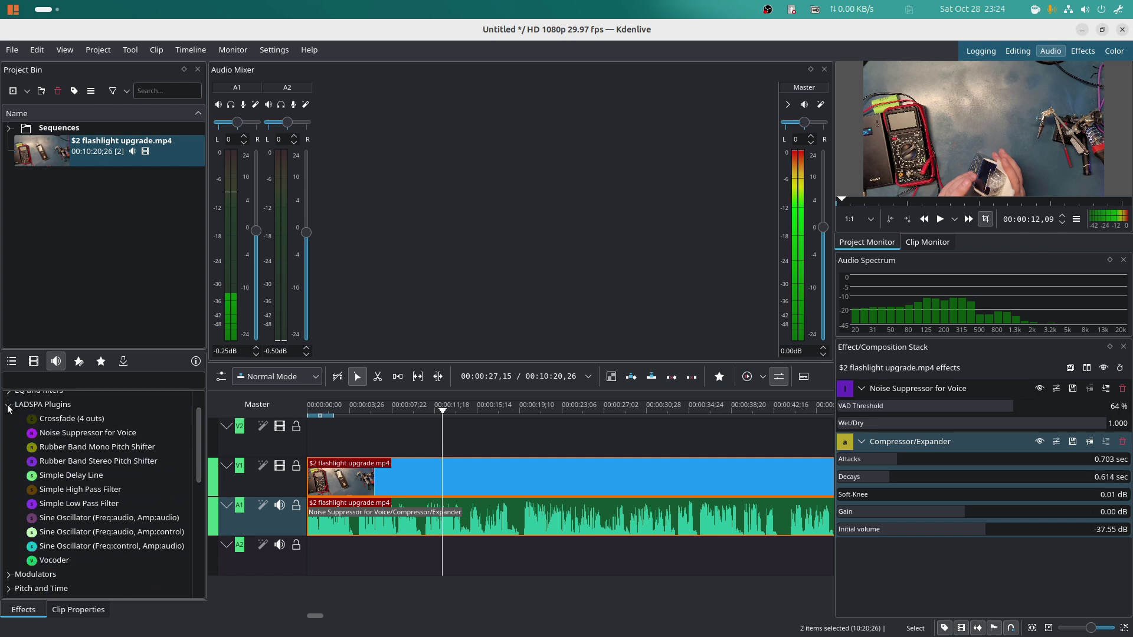
pyautogui.click(8, 405)
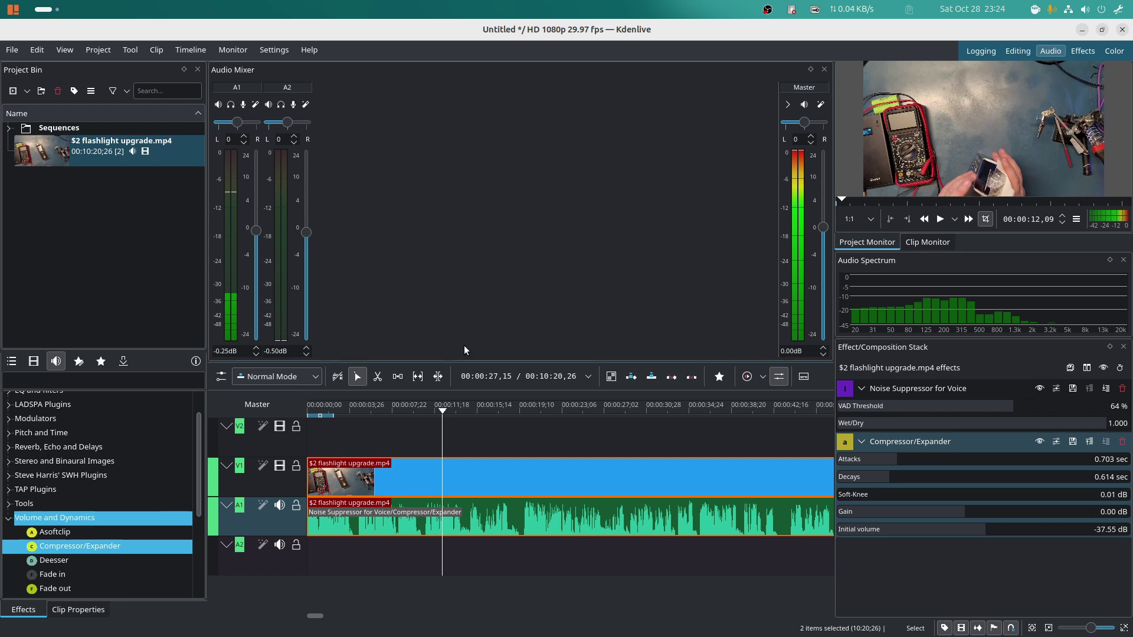
pyautogui.click(10, 10)
# Launch OpenShot Video Editor from the launcher's Sound & Video category
pyautogui.moveTo(66, 278)
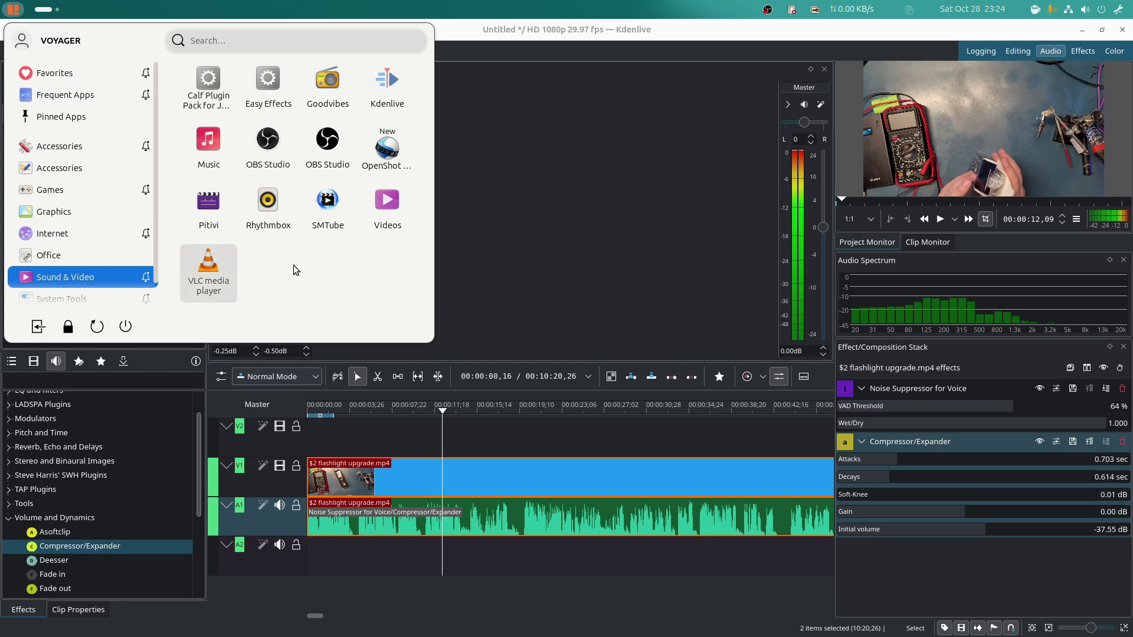
pyautogui.click(383, 144)
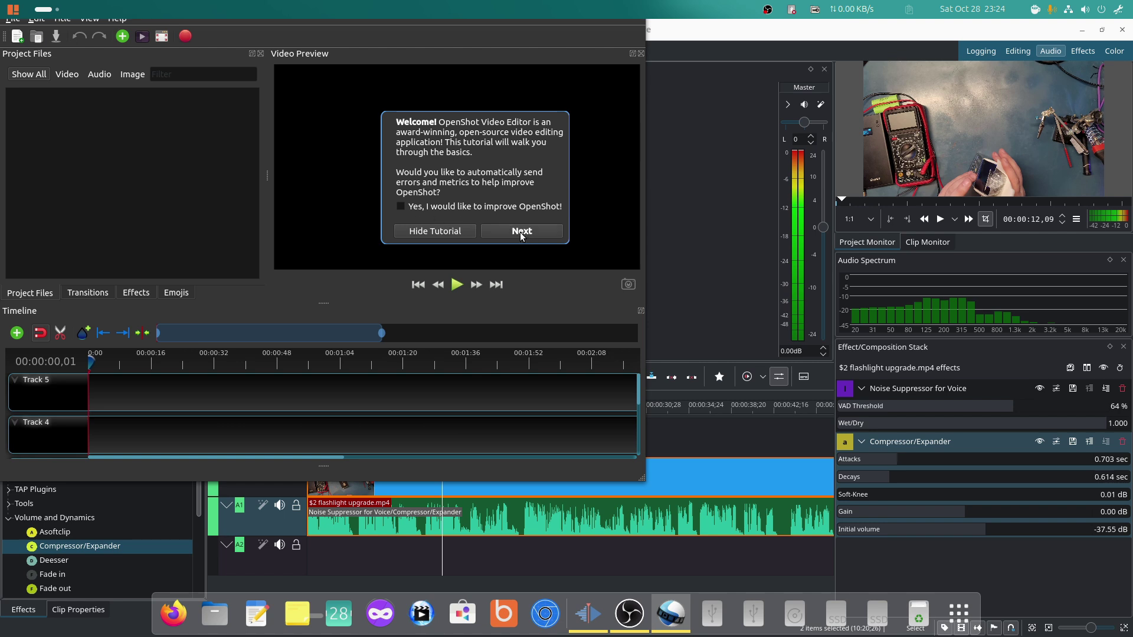
# Hide OpenShot's tutorial, browse its Effects, Transitions and Emojis, adjust timeline zoom, then return to Kdenlive
pyautogui.click(452, 232)
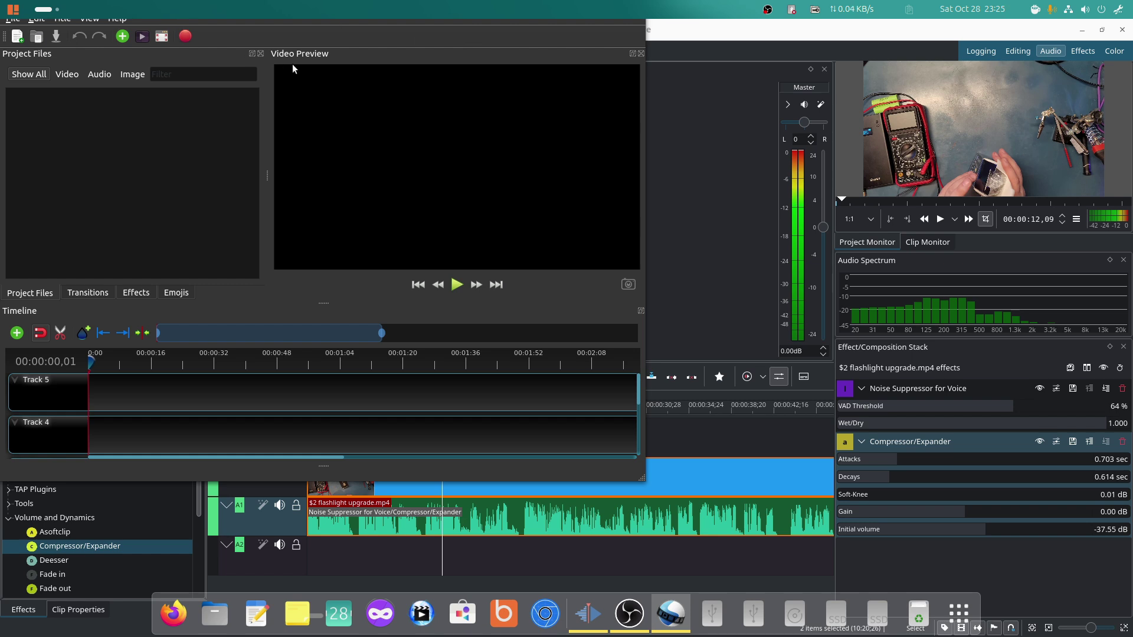
pyautogui.click(121, 295)
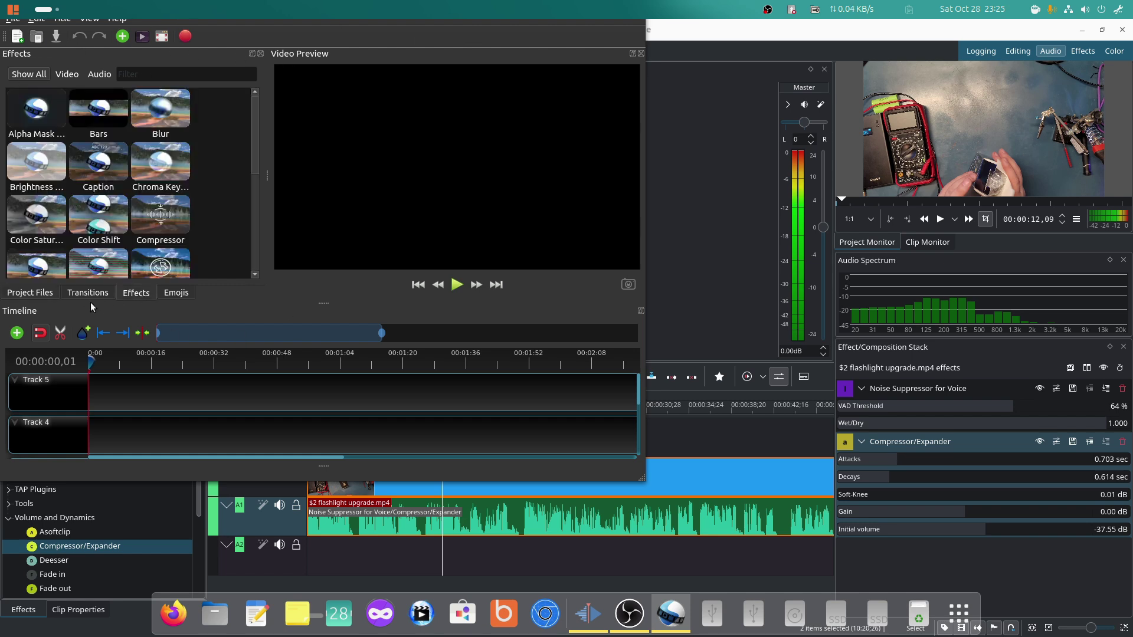
pyautogui.click(87, 295)
pyautogui.click(175, 294)
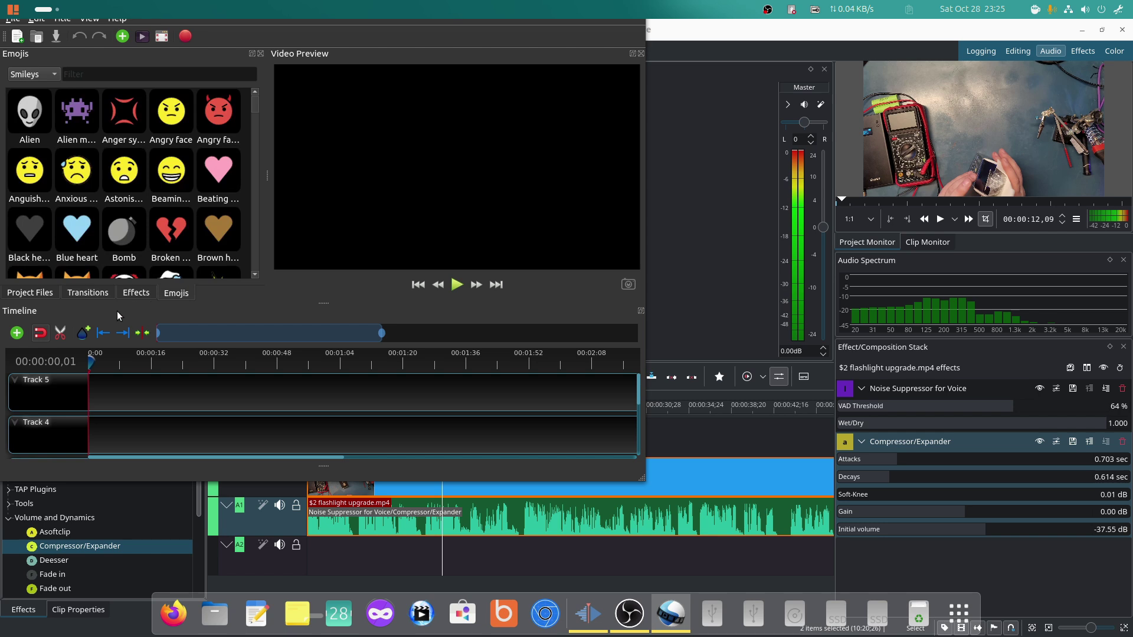
pyautogui.click(37, 294)
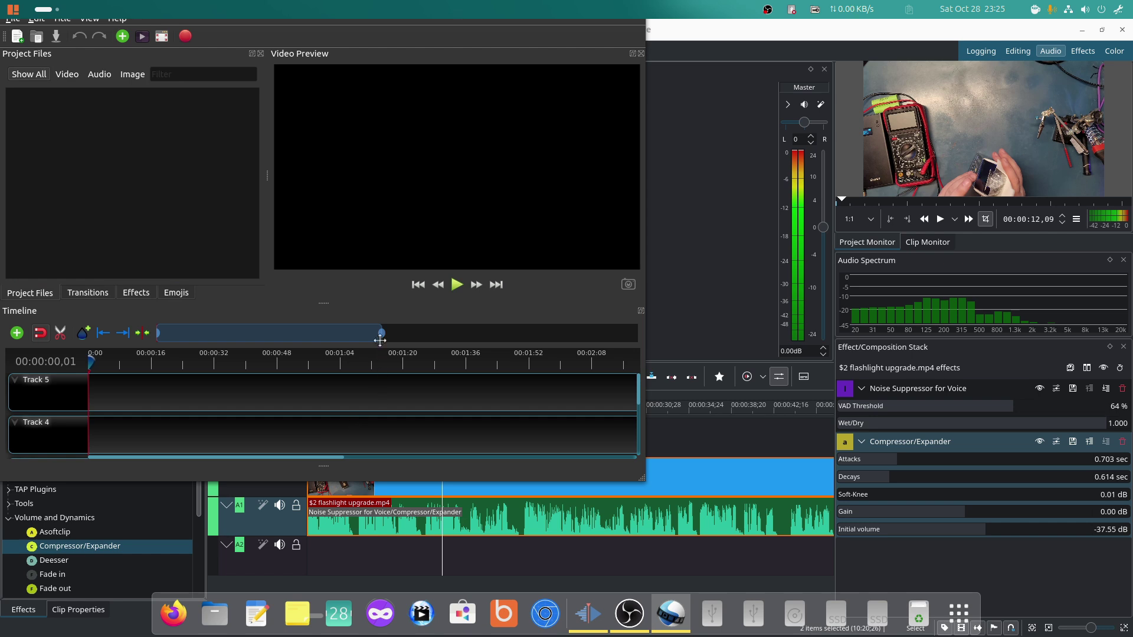
pyautogui.moveTo(382, 334); pyautogui.dragTo(635, 334)
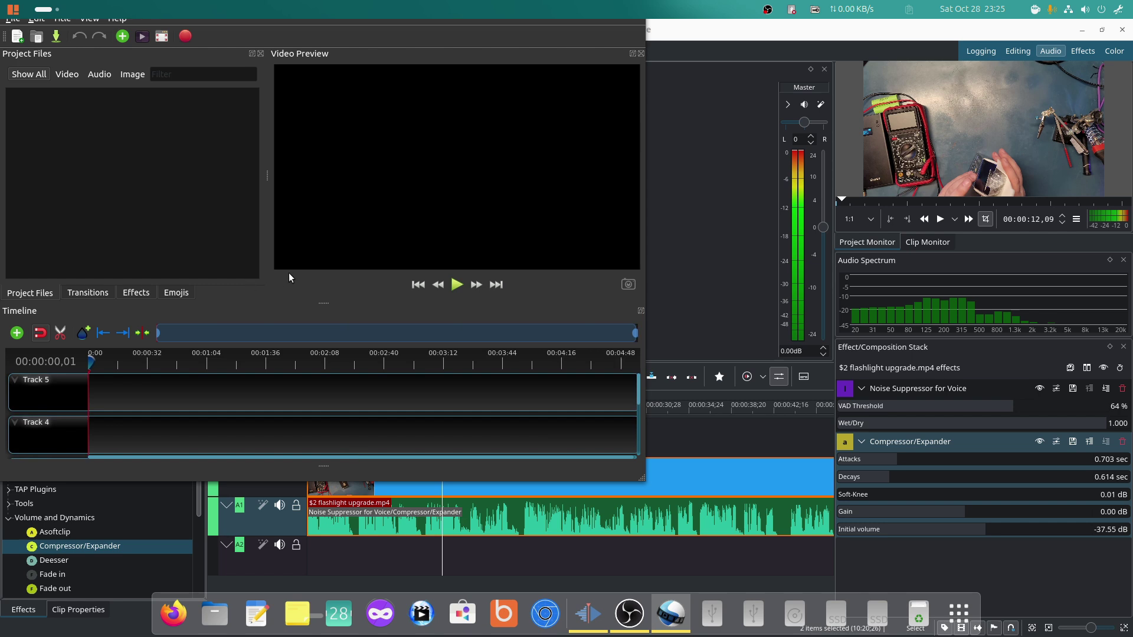
pyautogui.click(707, 426)
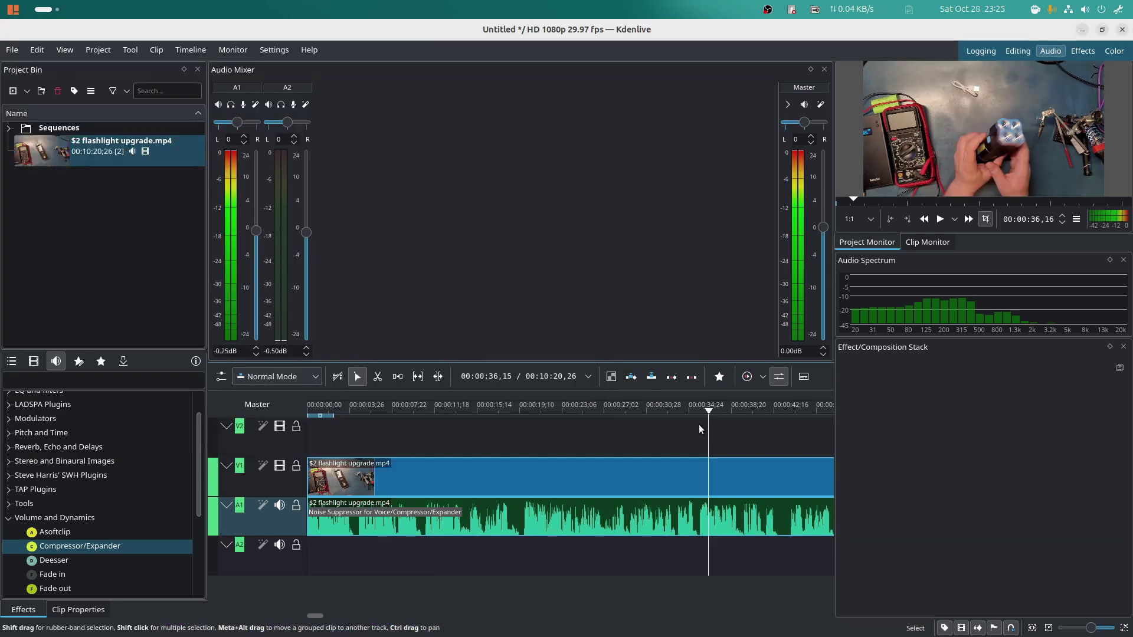
# Move the playhead to about 15 s, switch to the Effects workspace and select Grain and Noise's 3D FFT Denoiser
pyautogui.click(480, 406)
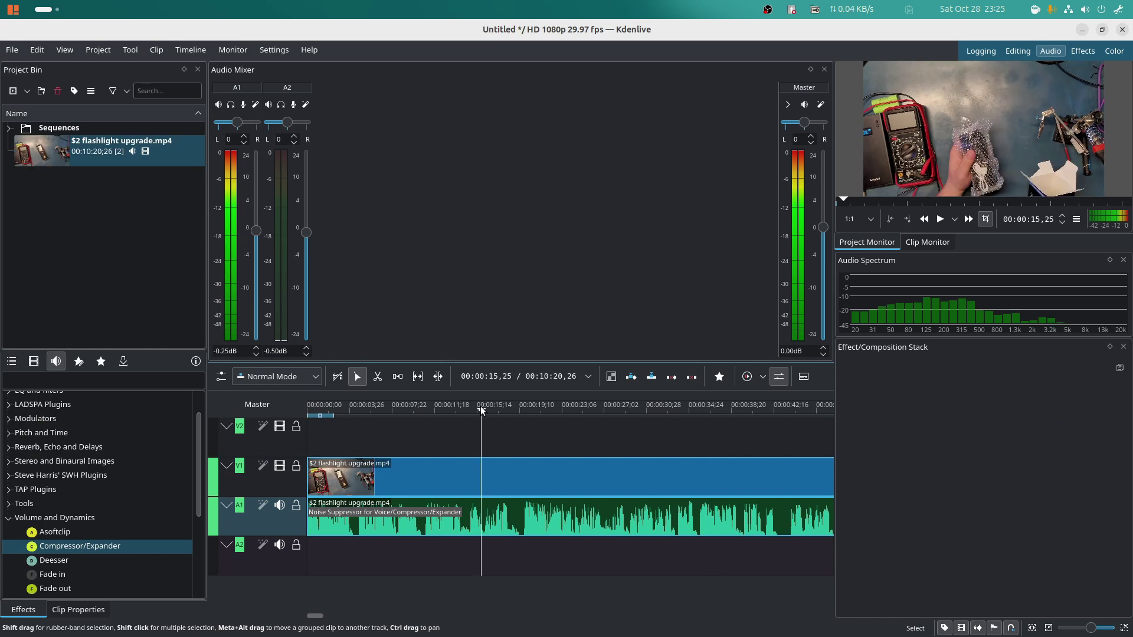
pyautogui.click(1083, 50)
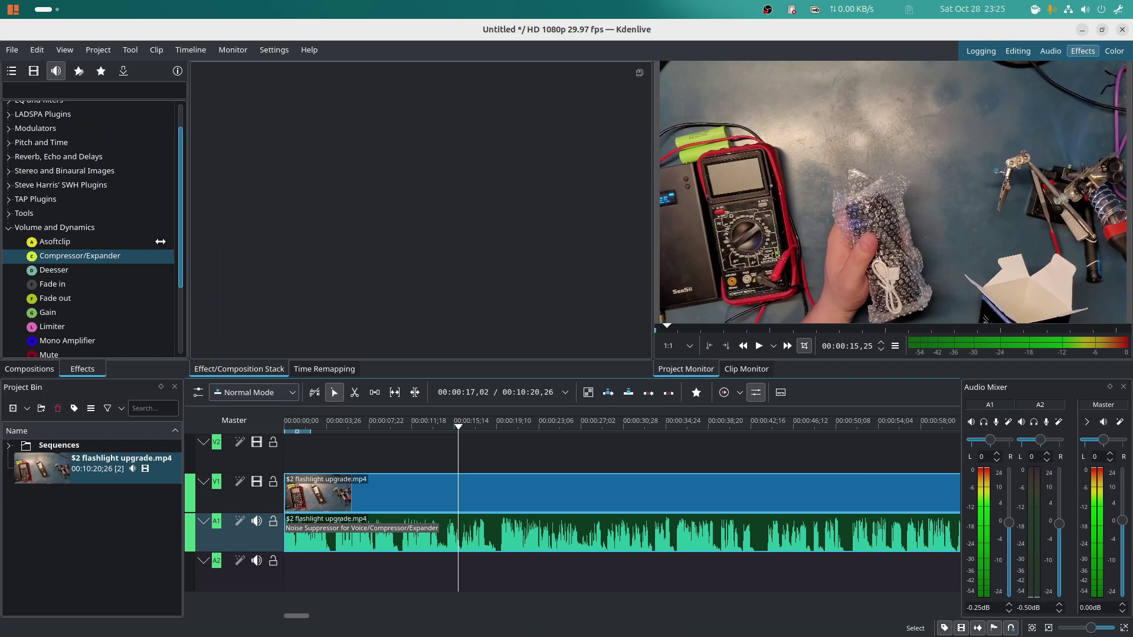
pyautogui.scroll(-2, 75, 295)
pyautogui.scroll(3, 75, 302)
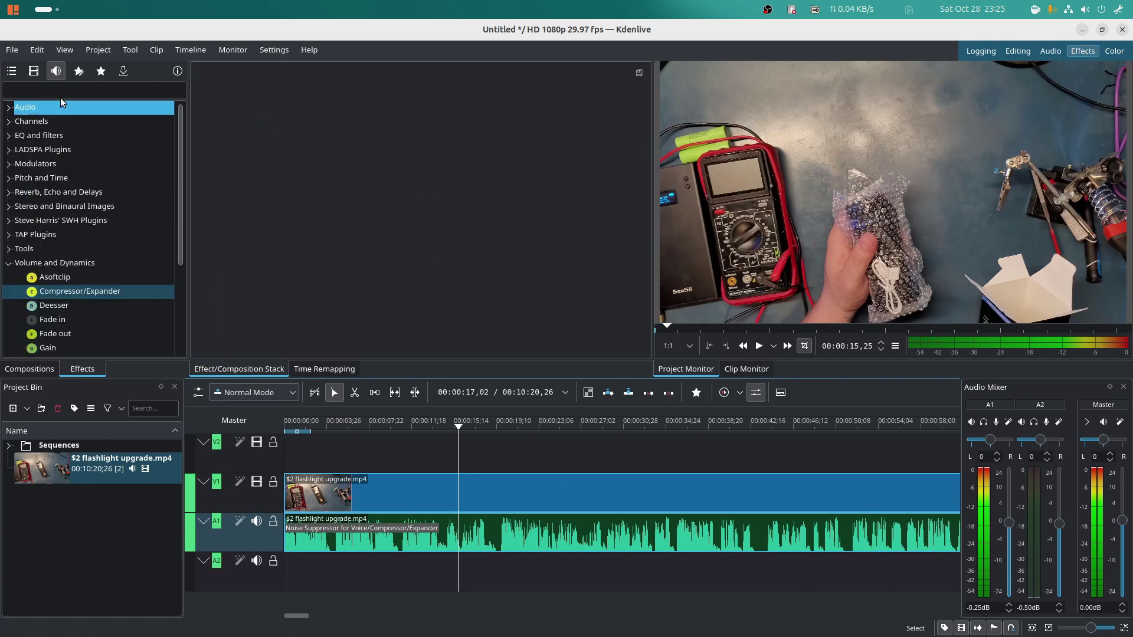
pyautogui.click(35, 73)
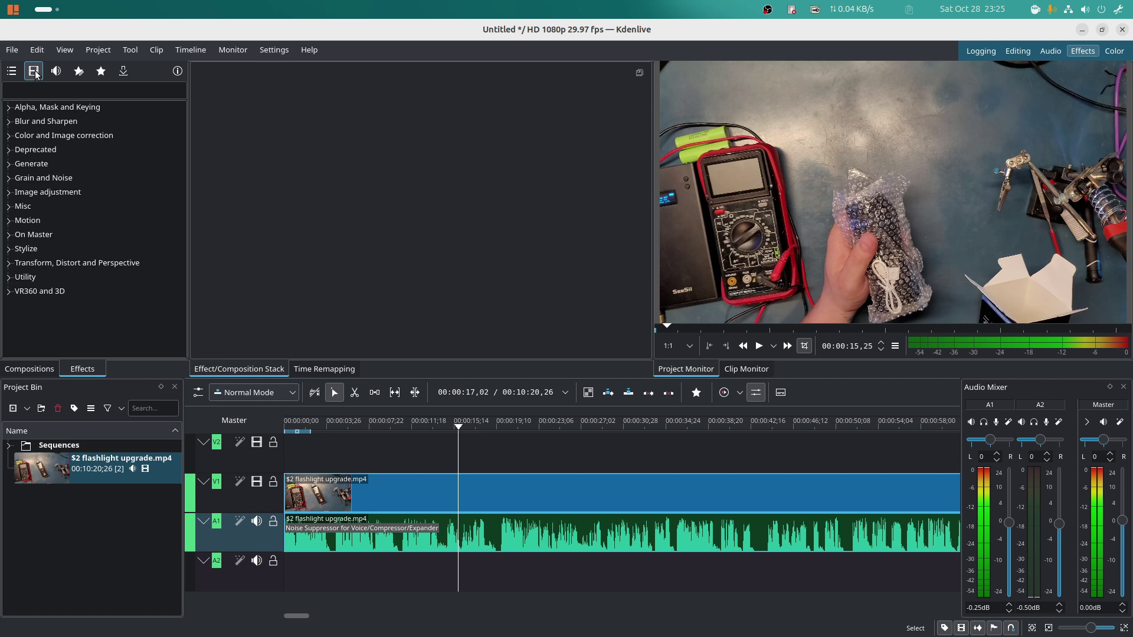
pyautogui.click(8, 178)
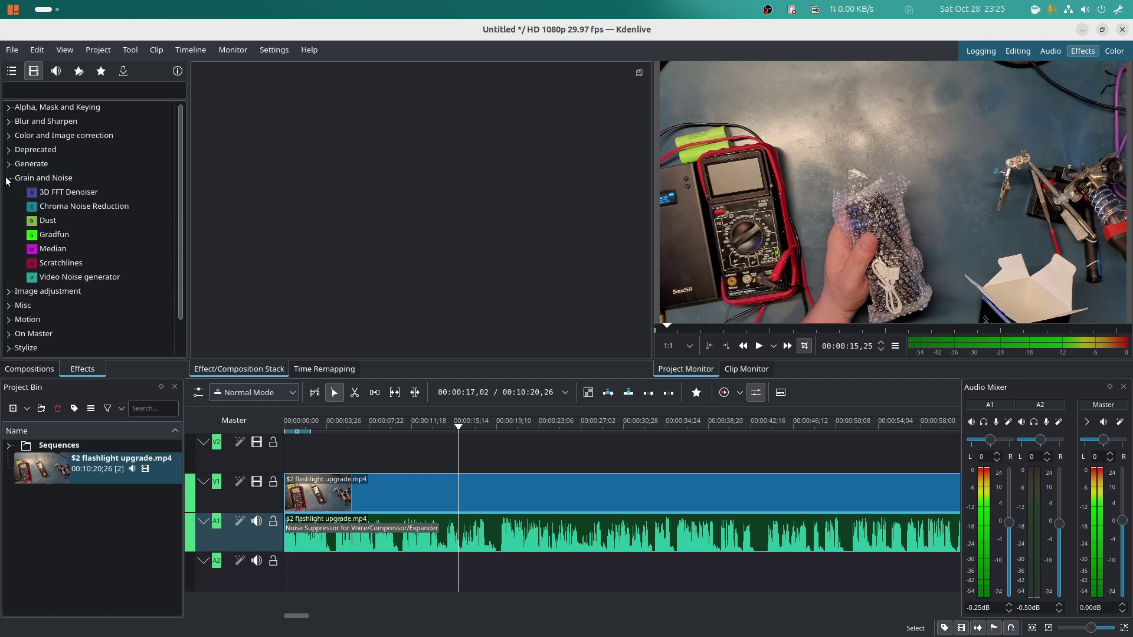
pyautogui.click(61, 193)
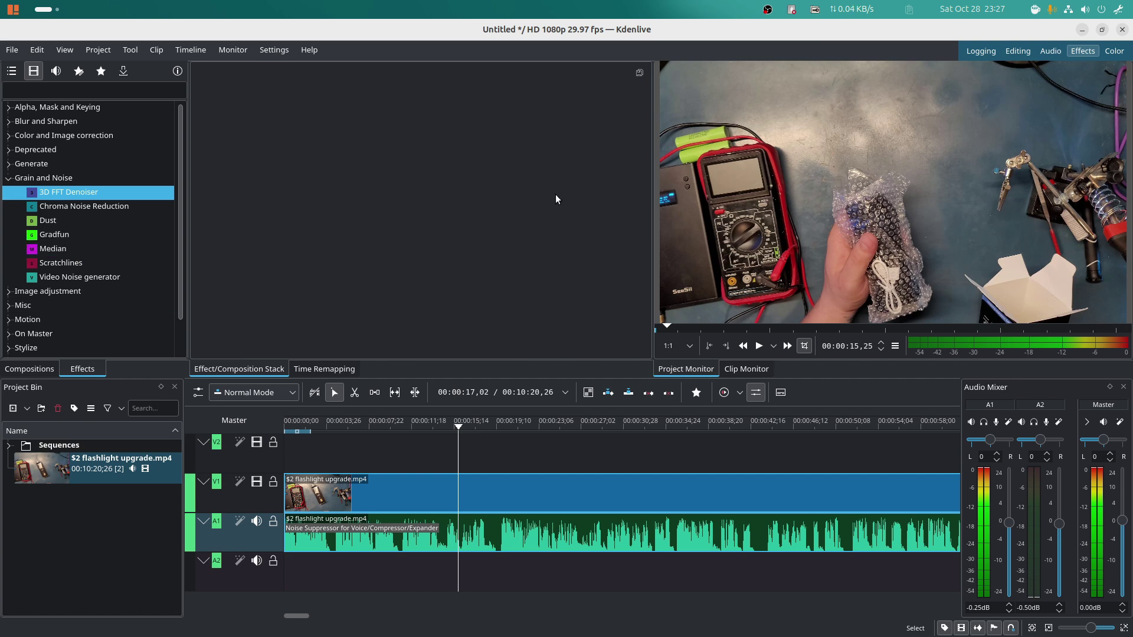
# Switch to the Color workspace and select the Chroma Noise Reduction effect
pyautogui.click(1112, 52)
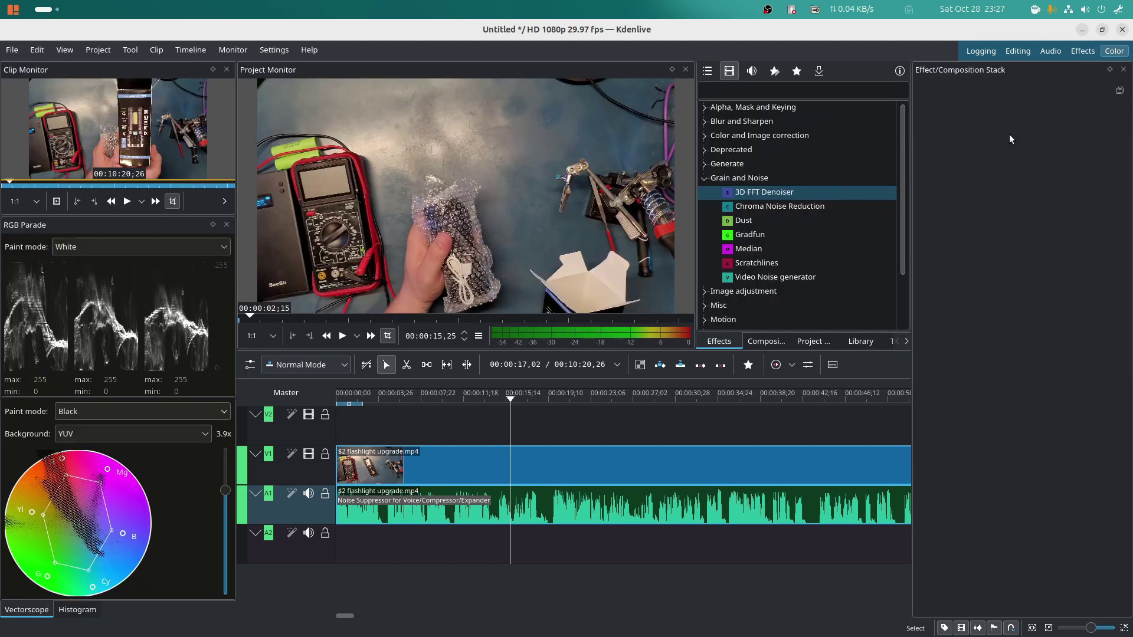
pyautogui.click(753, 210)
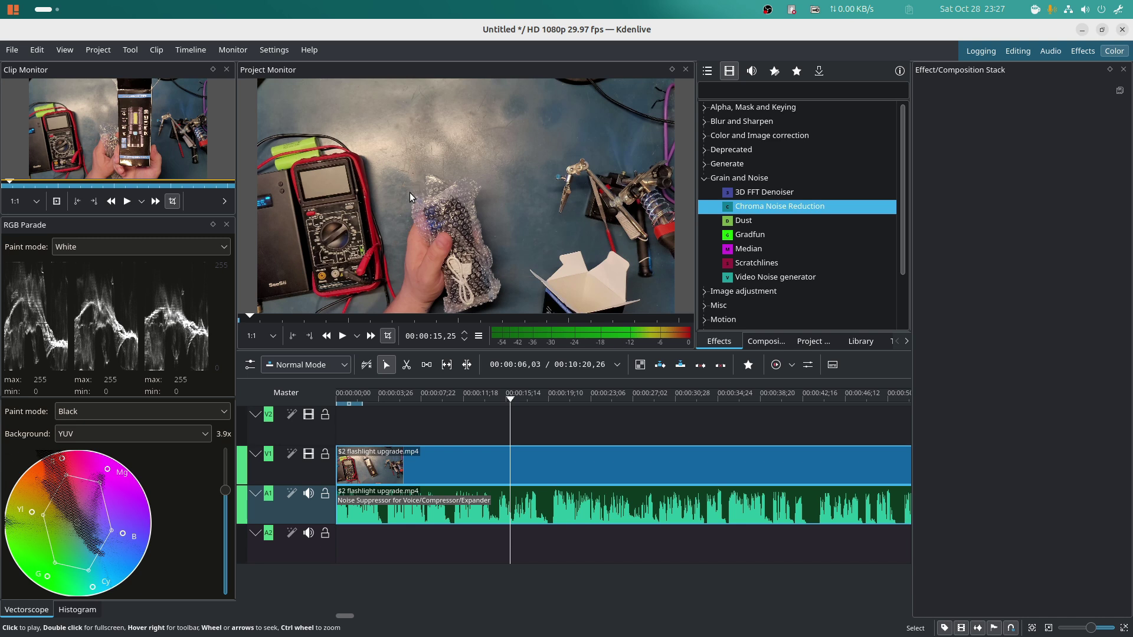
# Quit Kdenlive without saving the project, then close OpenShot with Ctrl+Q
pyautogui.click(1122, 30)
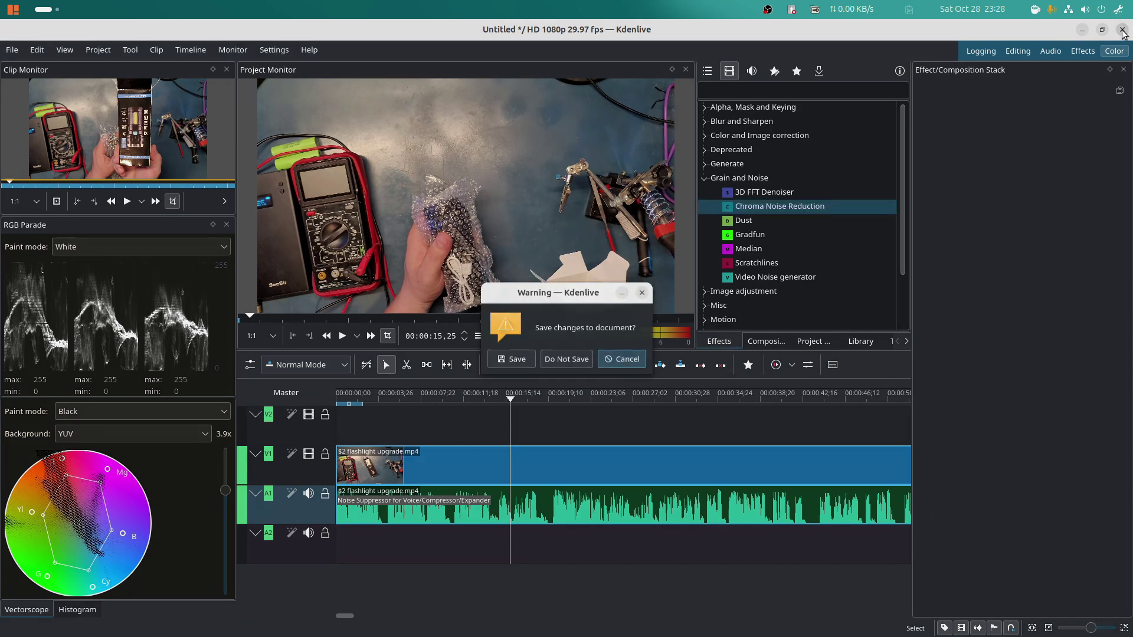
pyautogui.click(560, 364)
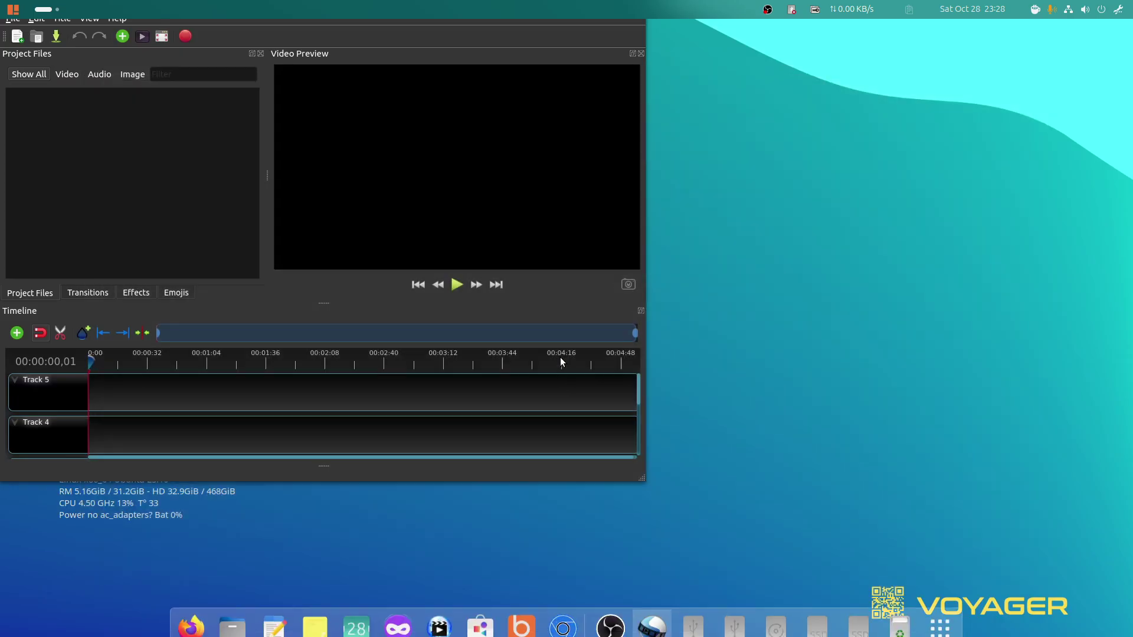
pyautogui.hotkey('ctrl', 'q')
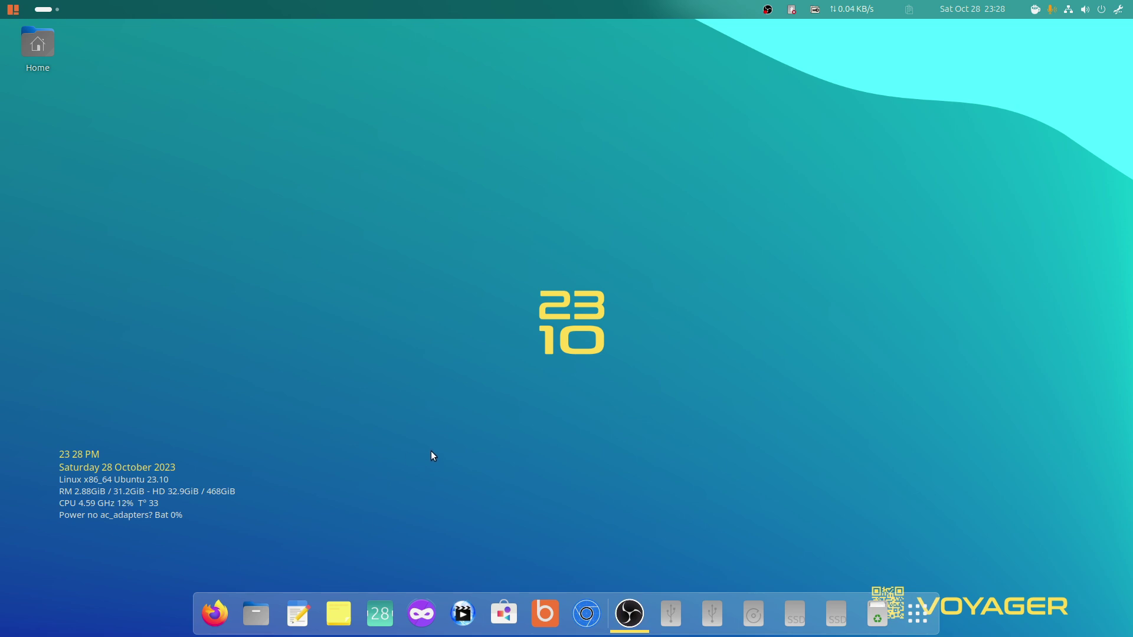
# Search the app grid for 'settl' and launch Settings
pyautogui.click(10, 12)
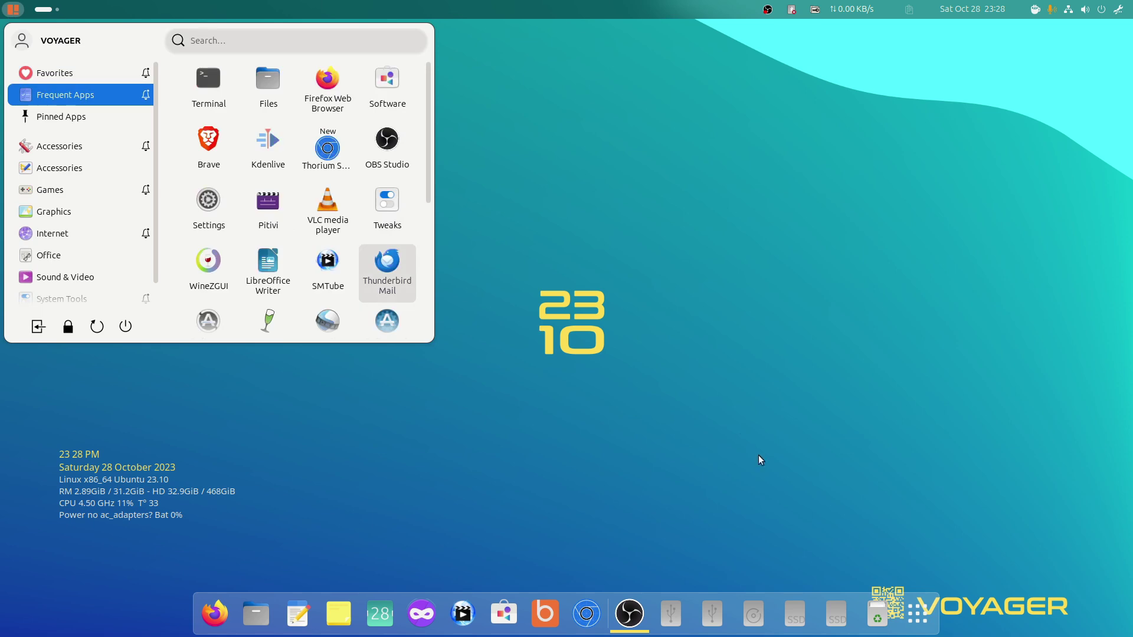
pyautogui.click(931, 617)
pyautogui.click(931, 617)
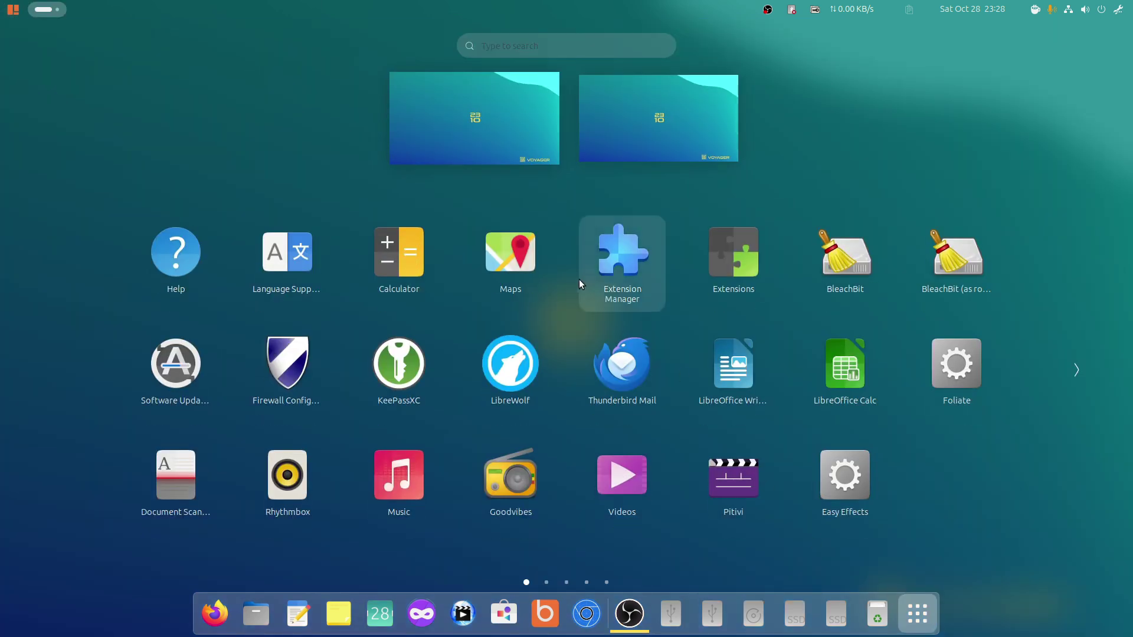
pyautogui.scroll(-2, 551, 339)
pyautogui.scroll(-1, 551, 338)
pyautogui.scroll(3, 551, 339)
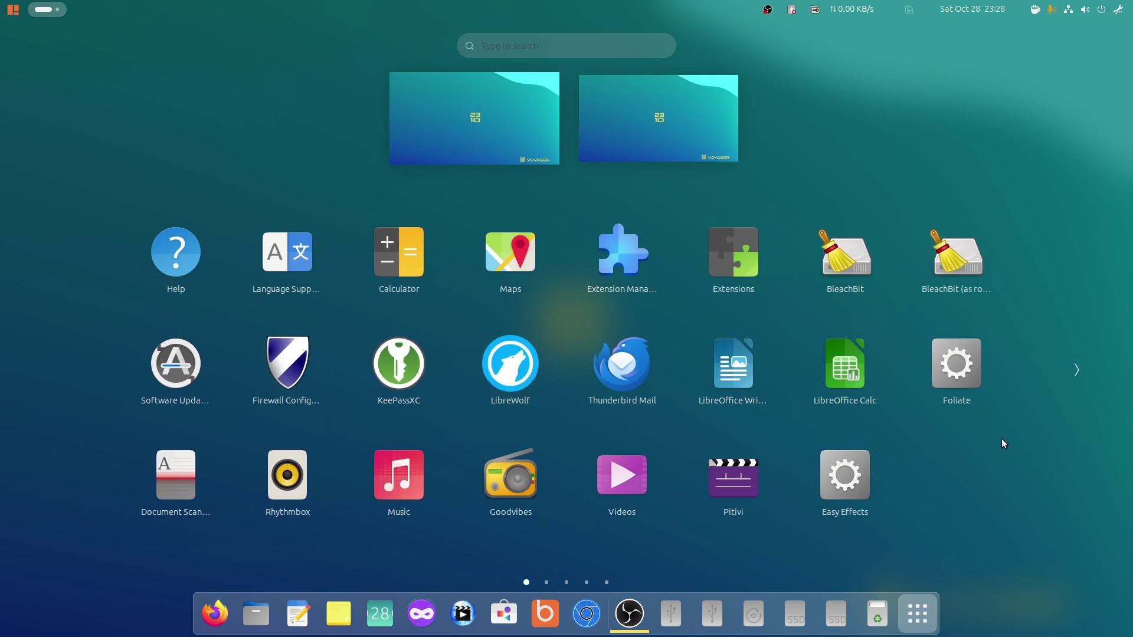
pyautogui.write('settl')
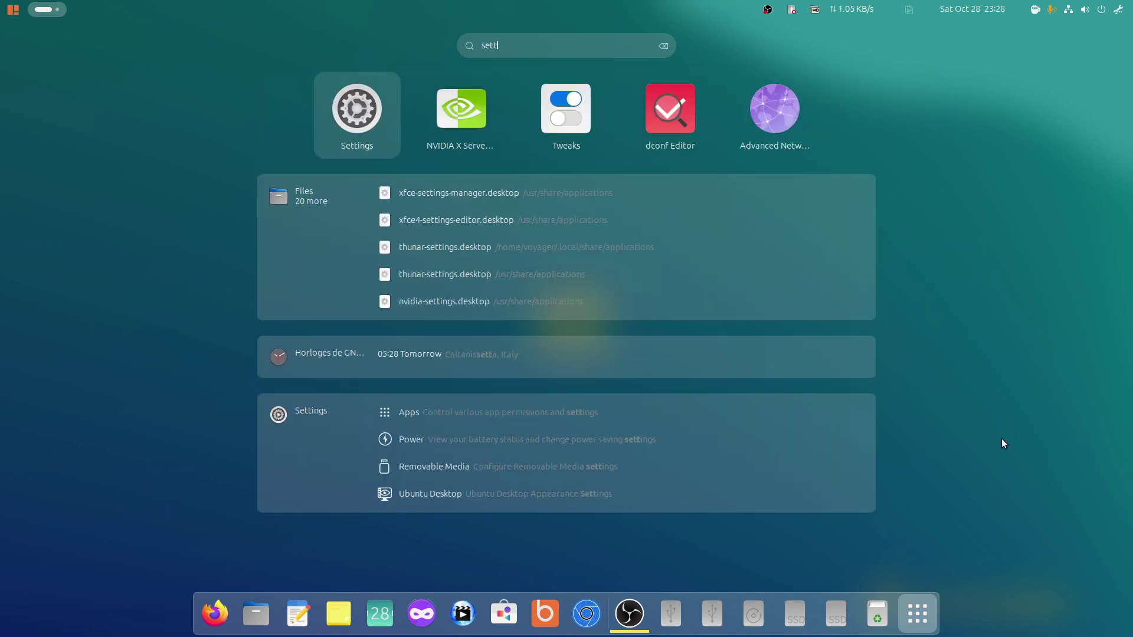
pyautogui.click(353, 116)
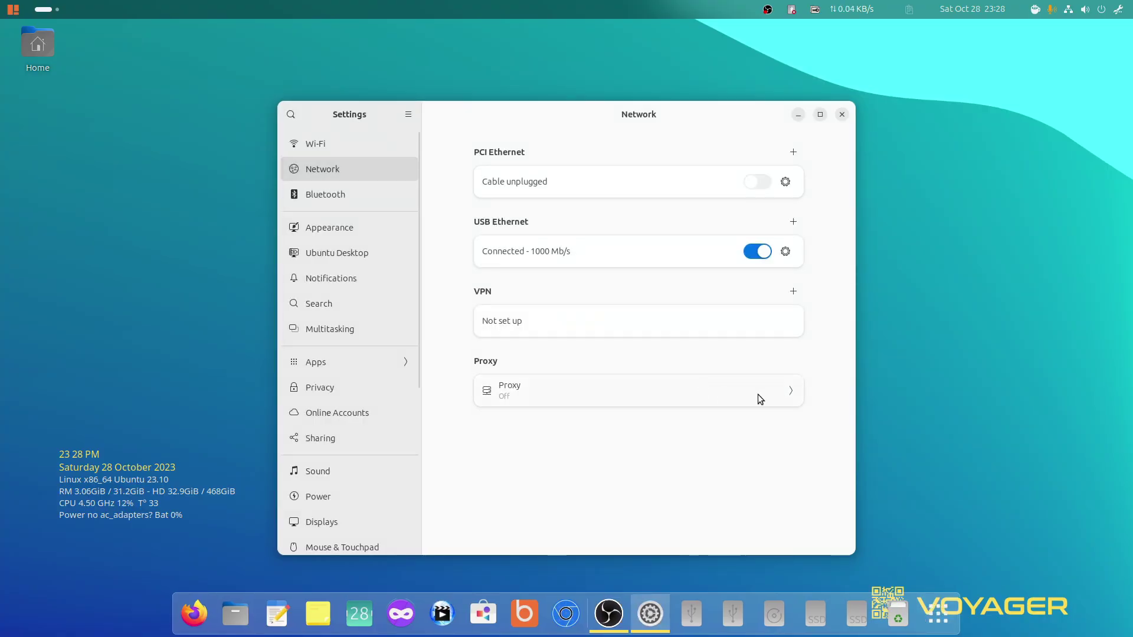
# Switch Network Proxy on, try Manual configuration, cancel it, and return to Network
pyautogui.click(787, 389)
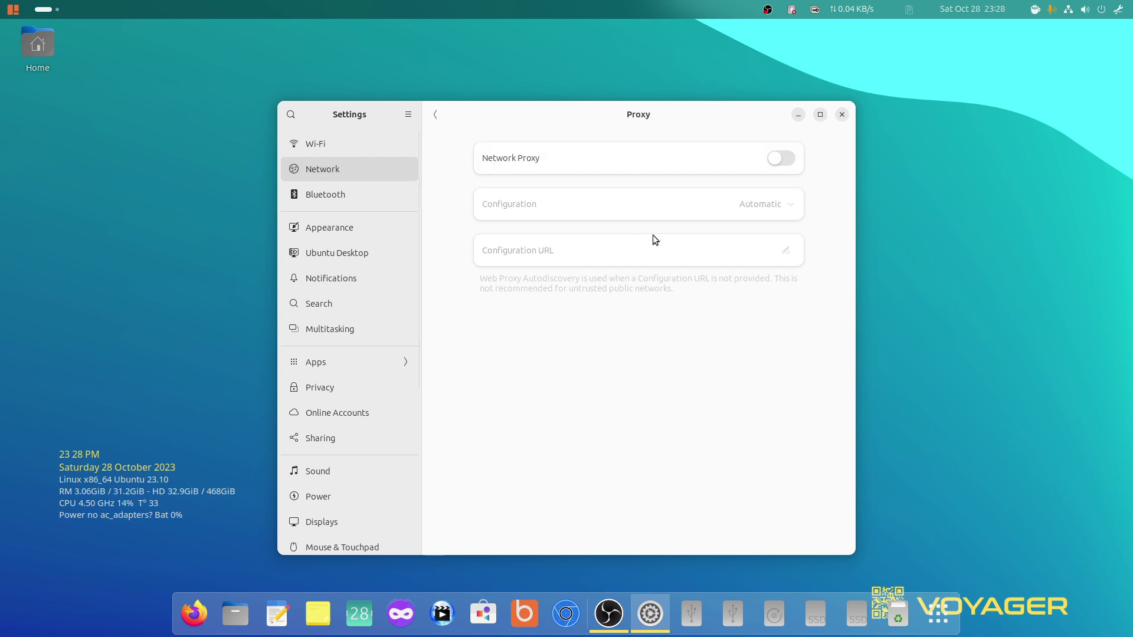
pyautogui.click(782, 159)
pyautogui.click(790, 207)
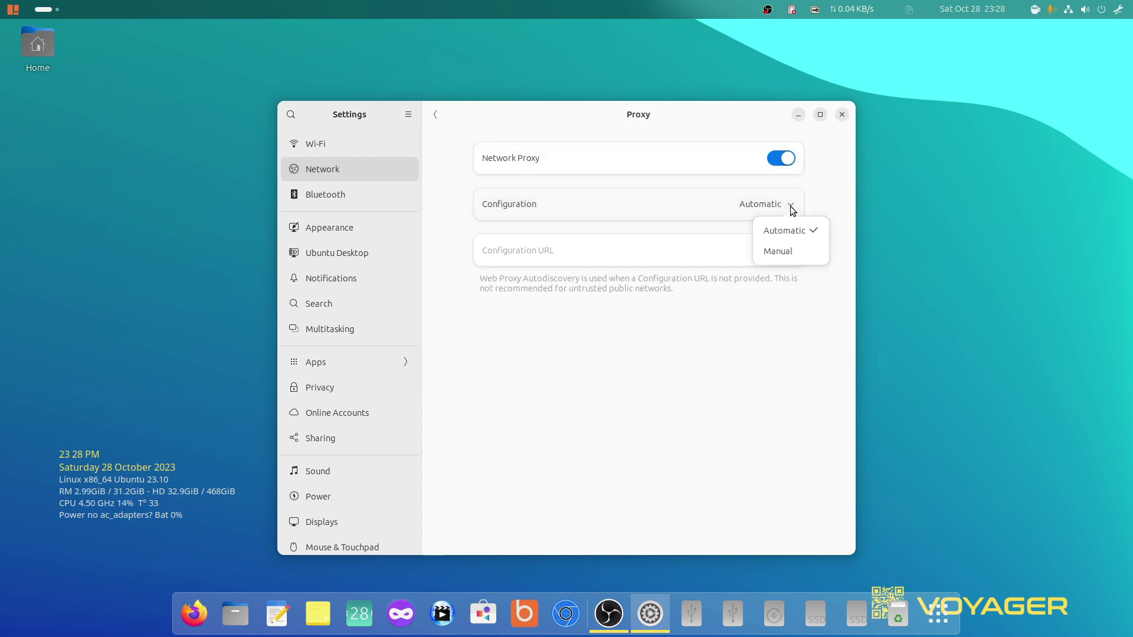
pyautogui.click(771, 250)
pyautogui.scroll(-3, 541, 306)
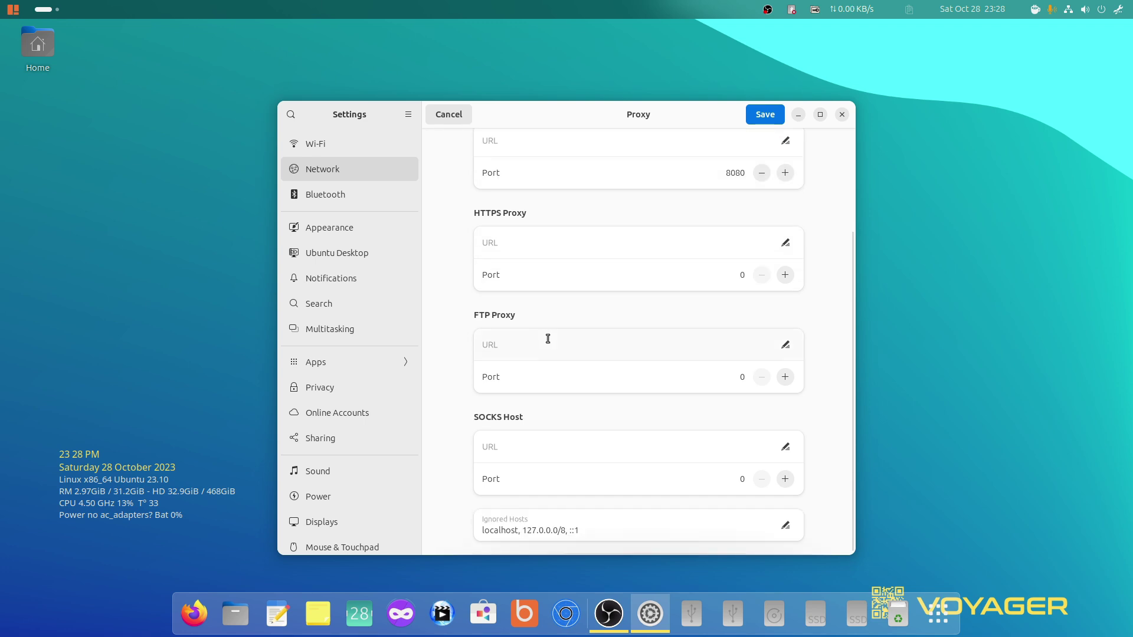
pyautogui.scroll(3, 553, 344)
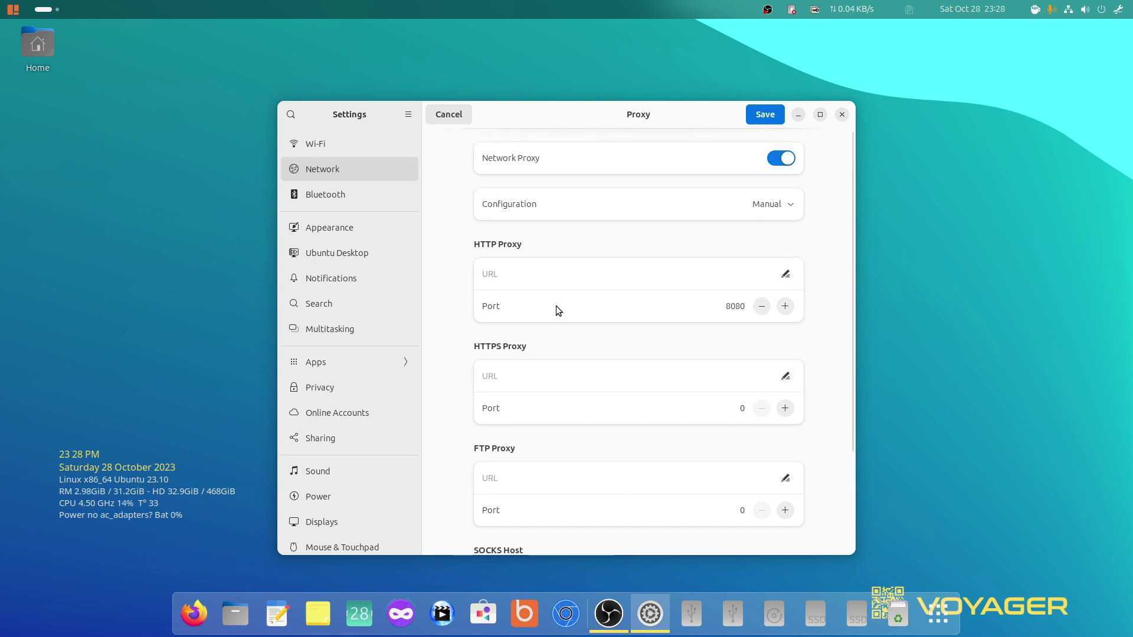
pyautogui.click(450, 118)
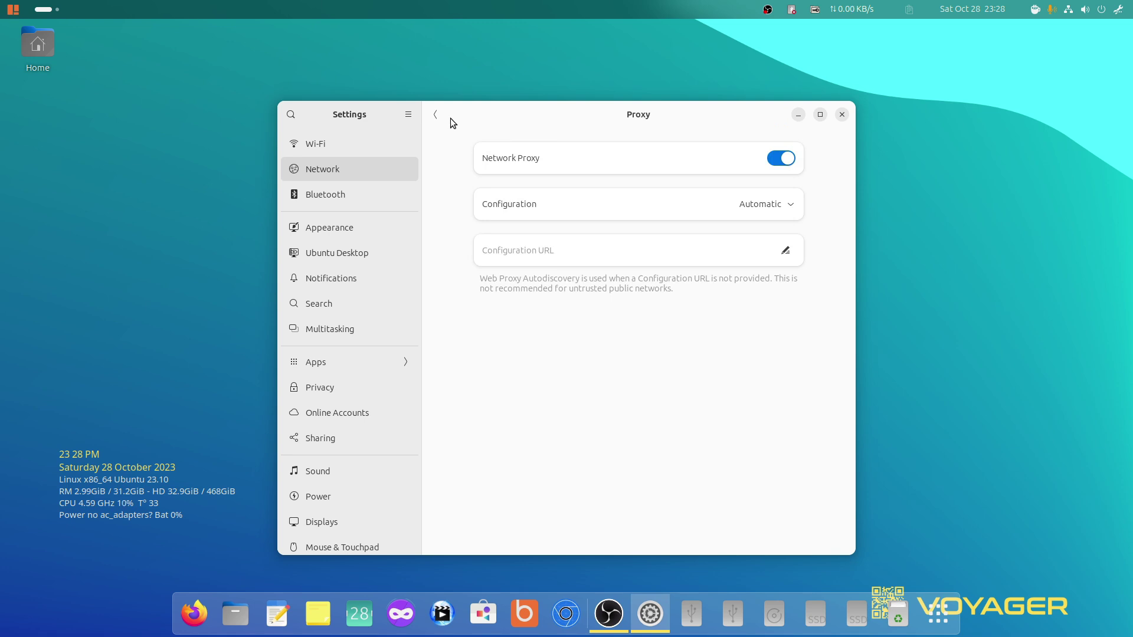
pyautogui.click(430, 115)
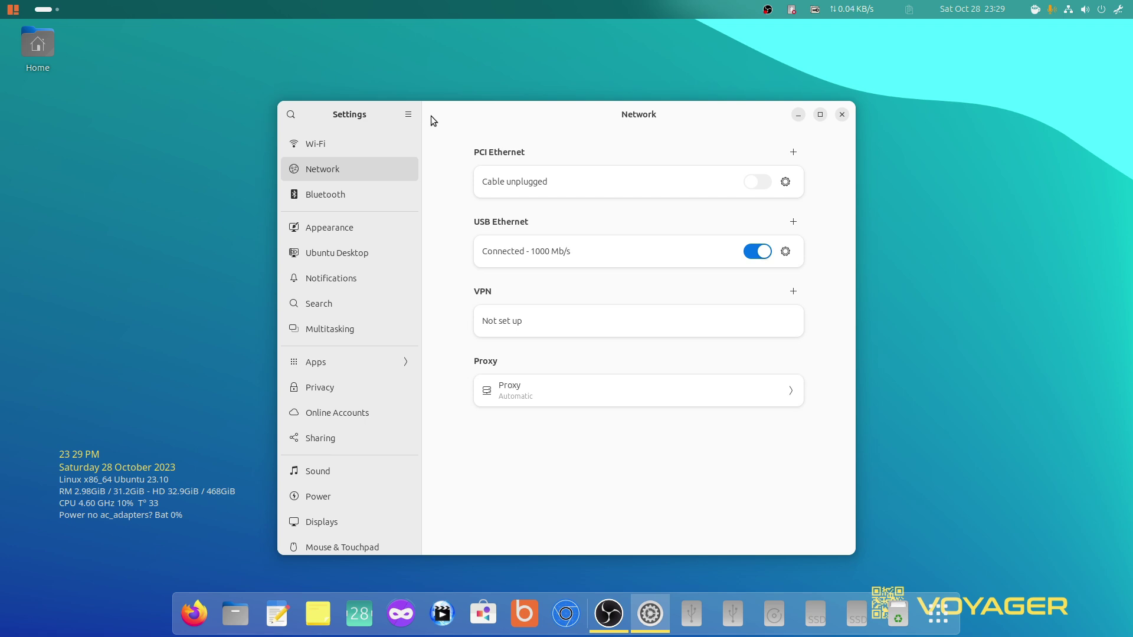
# Start a WireGuard VPN, look over its IPv4 and WireGuard tabs, then cancel
pyautogui.click(793, 291)
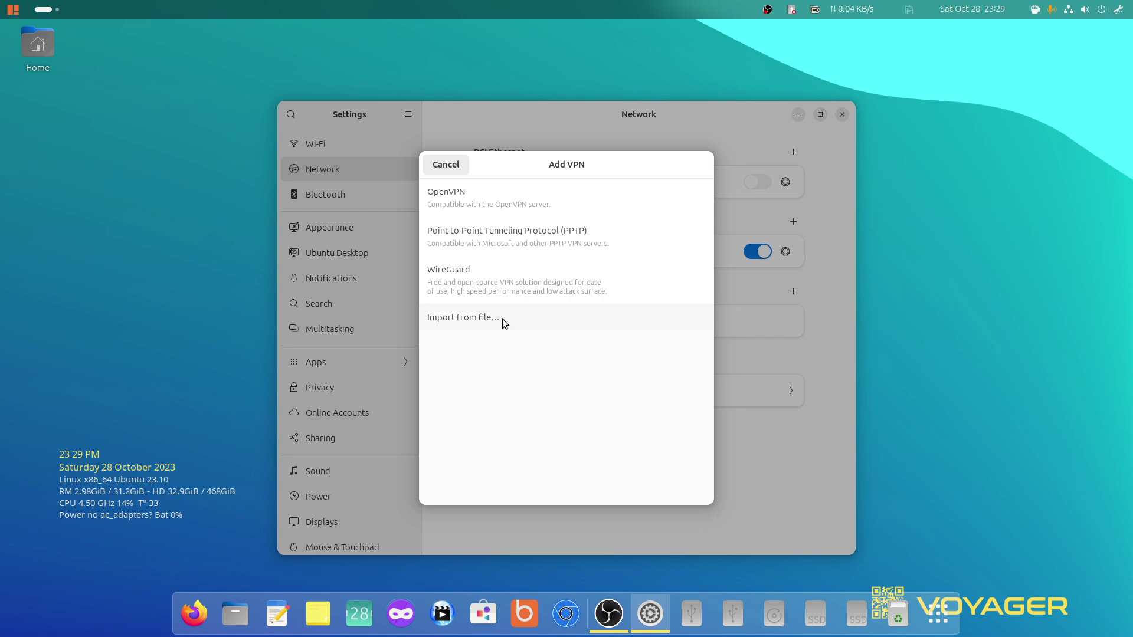
pyautogui.click(519, 280)
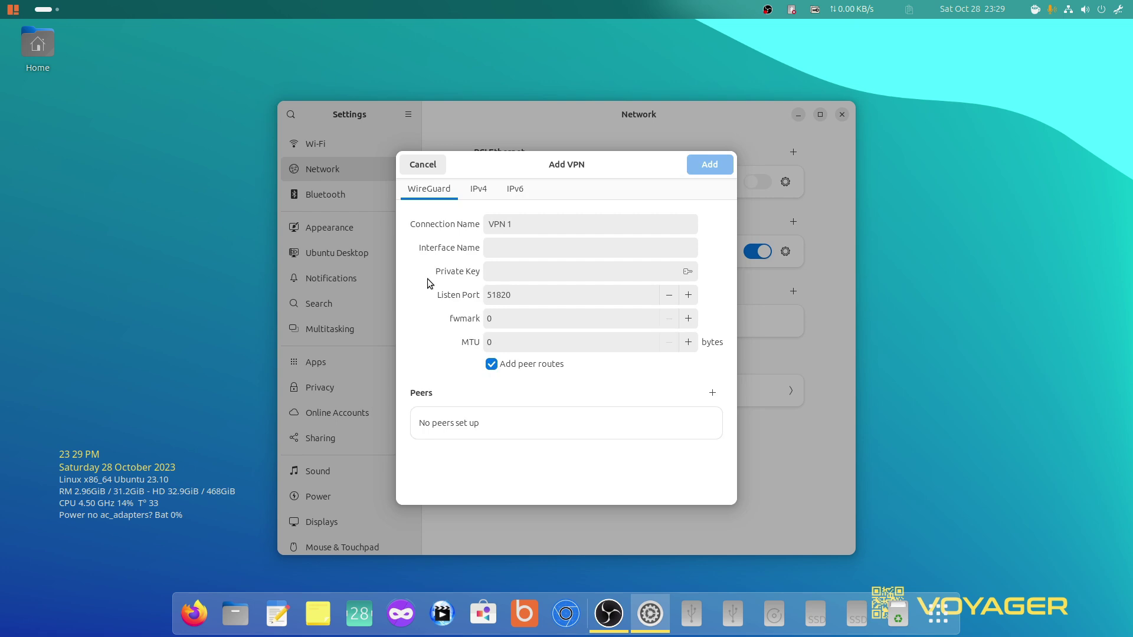
pyautogui.click(477, 188)
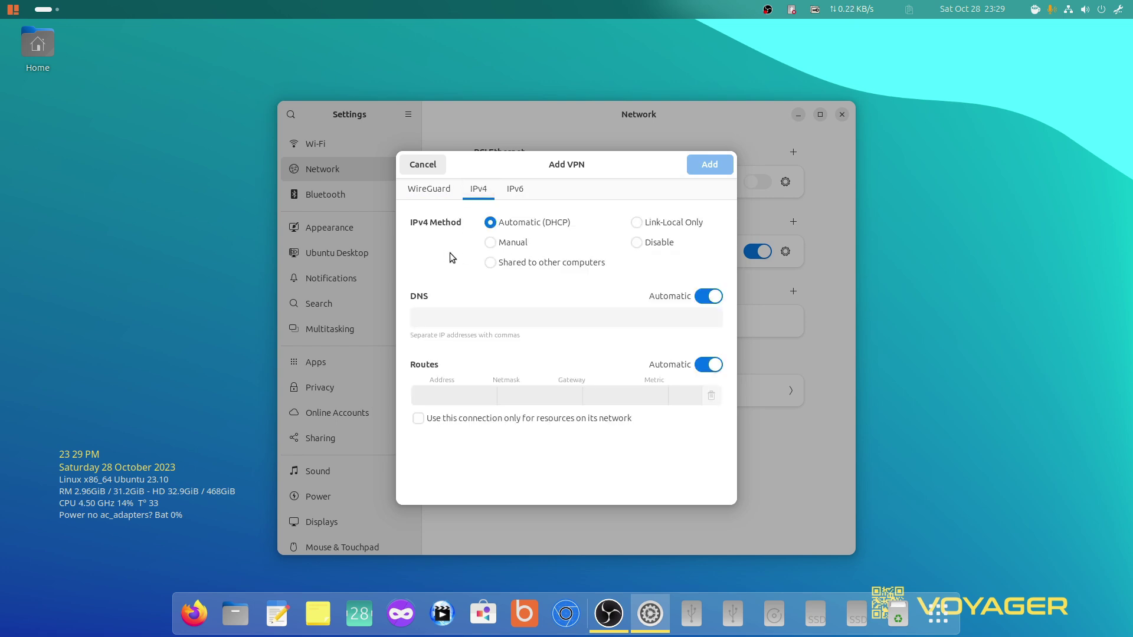
pyautogui.click(432, 190)
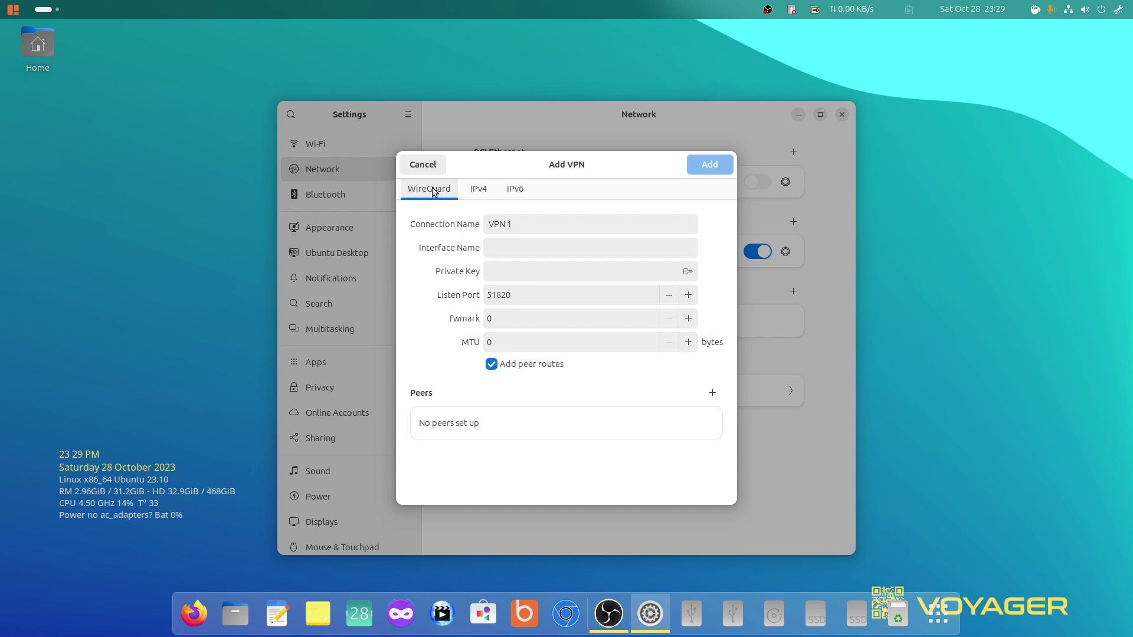
pyautogui.click(417, 171)
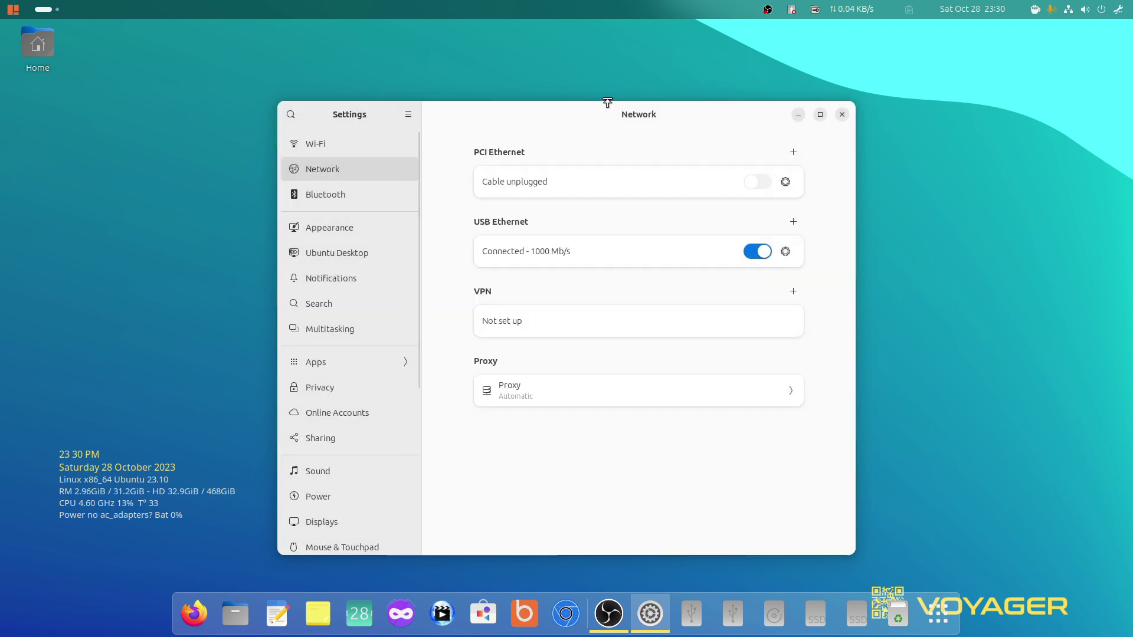
pyautogui.moveTo(593, 109); pyautogui.dragTo(633, 88)
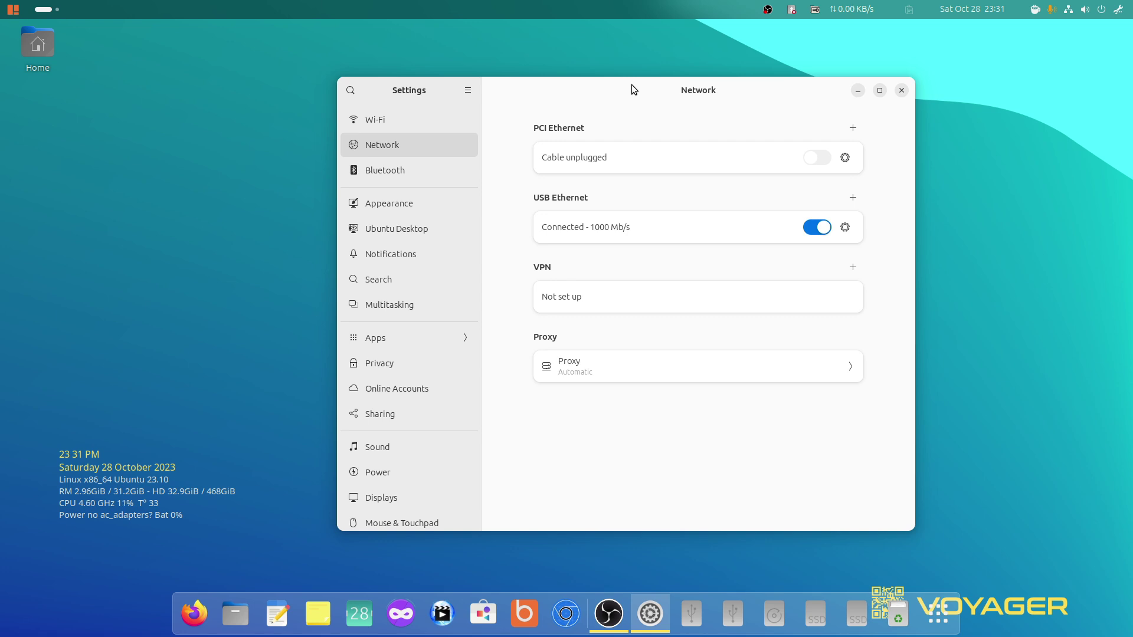
pyautogui.moveTo(631, 84); pyautogui.dragTo(582, 71)
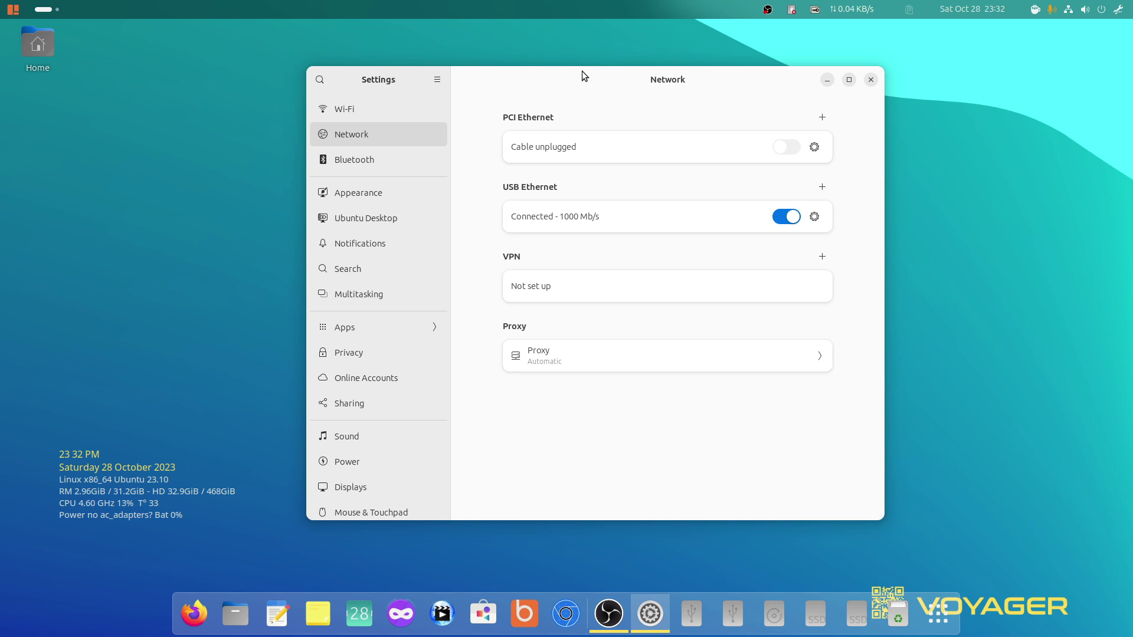
pyautogui.moveTo(571, 73)
pyautogui.mouseDown()
pyautogui.moveTo(543, 85)
pyautogui.moveTo(566, 67)
pyautogui.mouseUp()
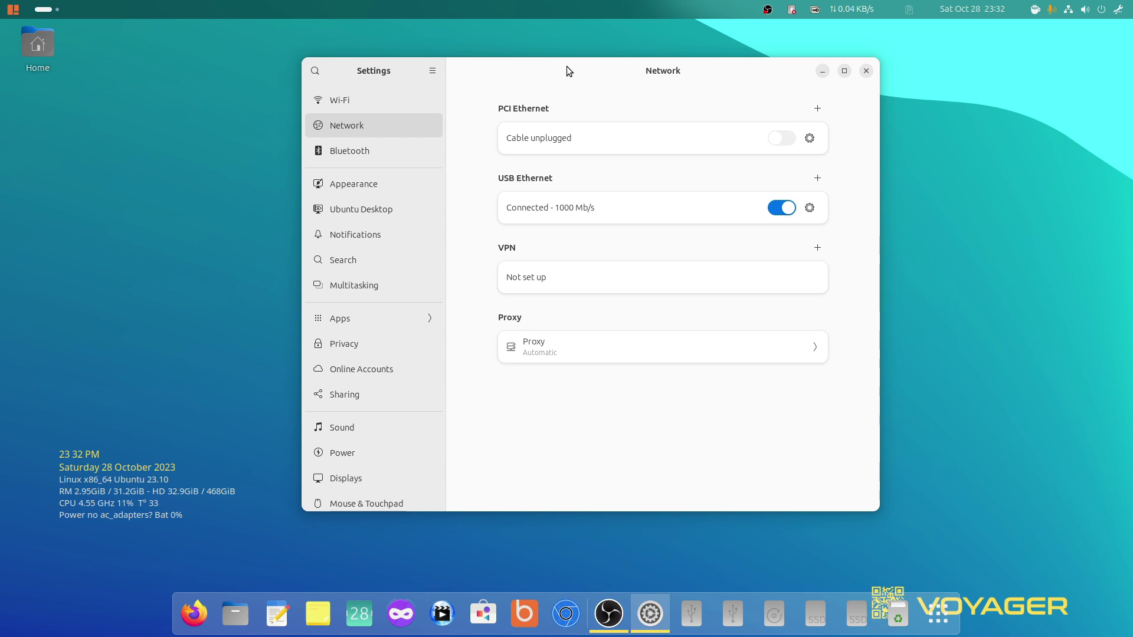
pyautogui.scroll(-5, 345, 378)
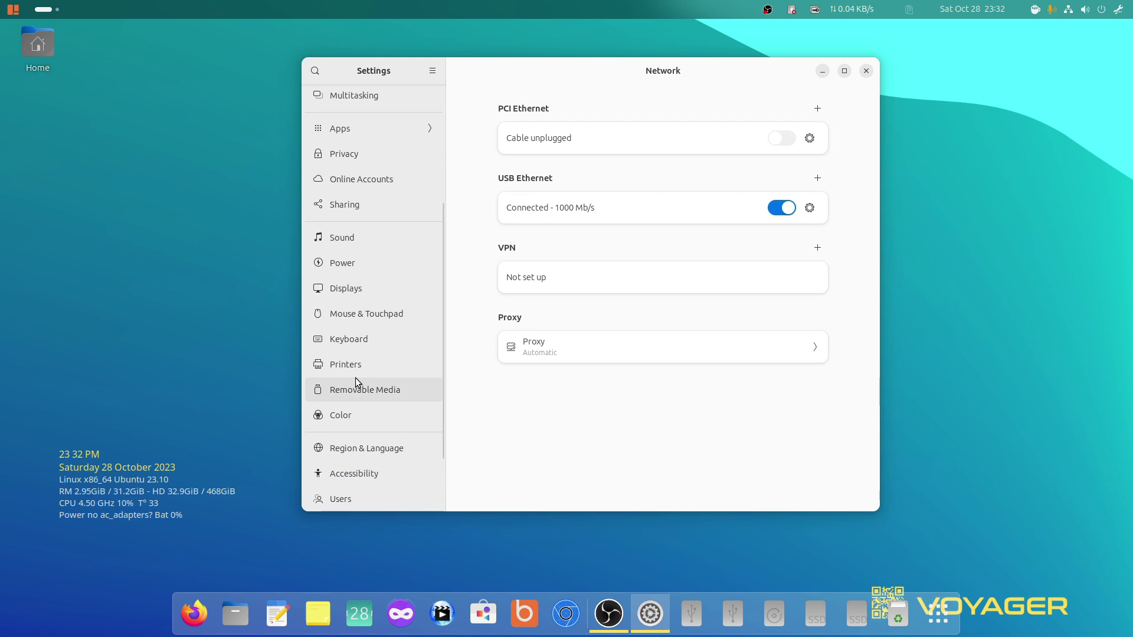
pyautogui.scroll(-2, 358, 368)
pyautogui.scroll(7, 358, 368)
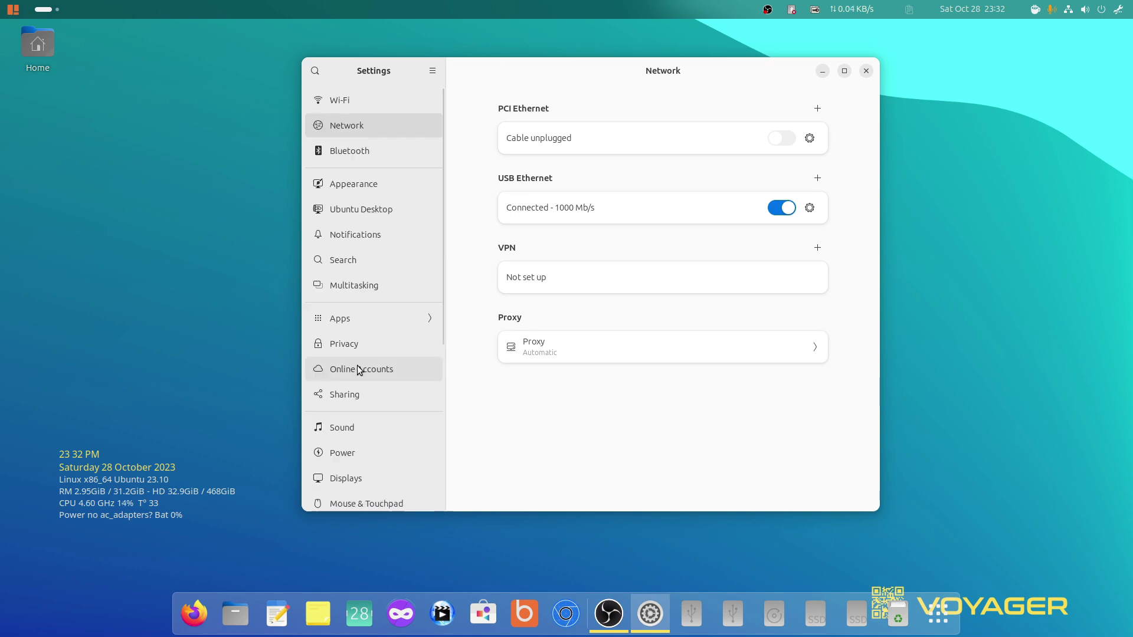
pyautogui.click(866, 70)
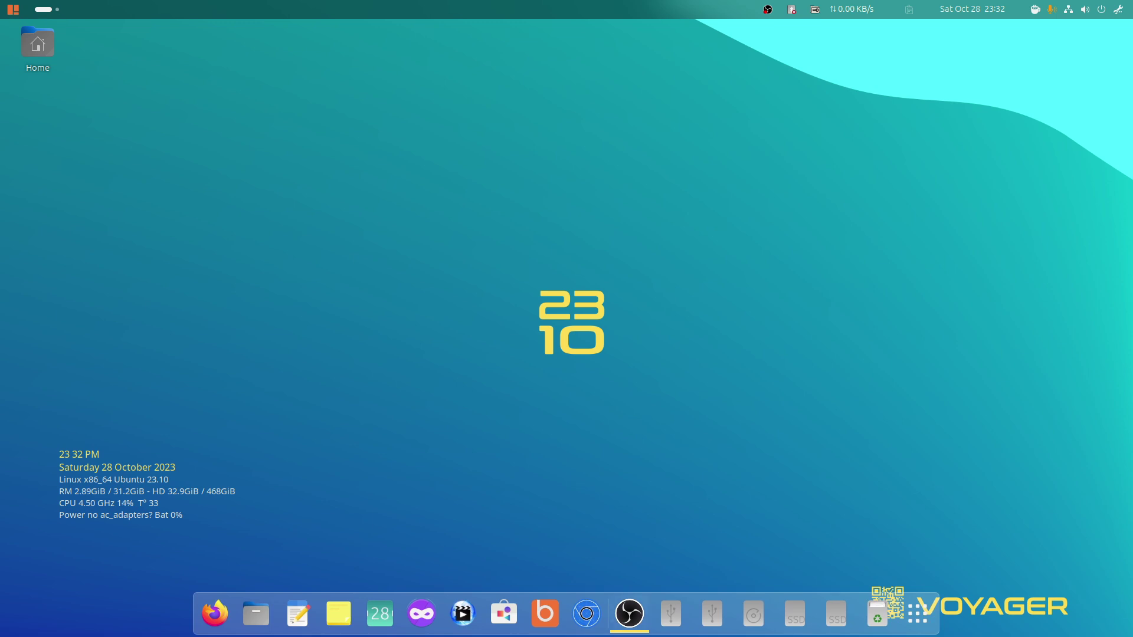
# Bring up OBS Studio from the dock, nudge its window, then hide it with Super+H
pyautogui.click(629, 613)
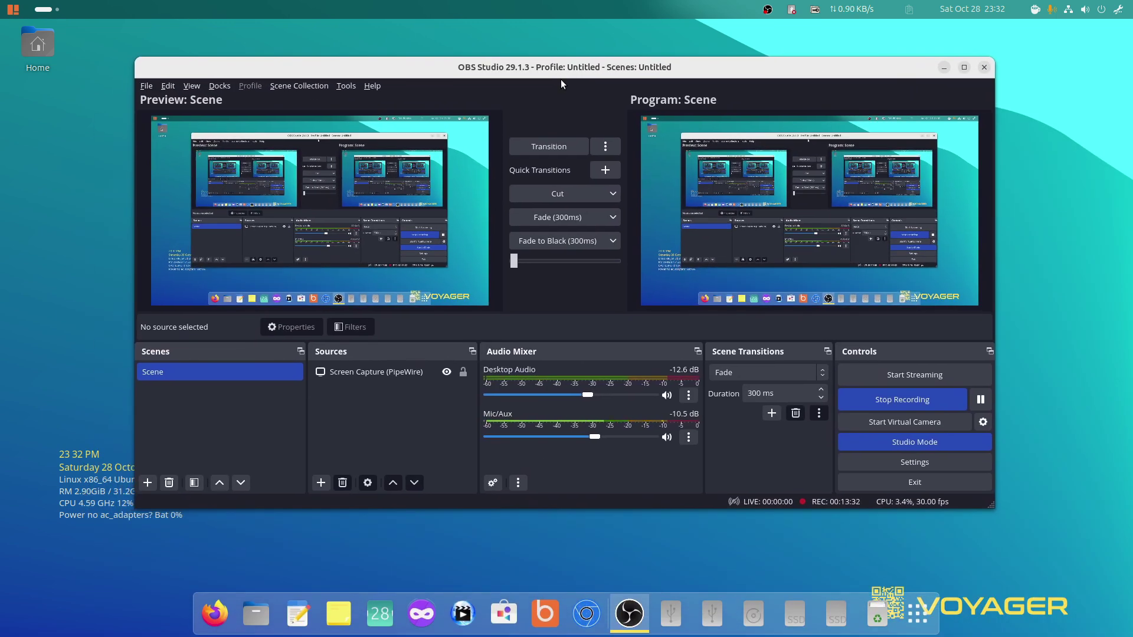
pyautogui.moveTo(561, 83); pyautogui.dragTo(564, 82)
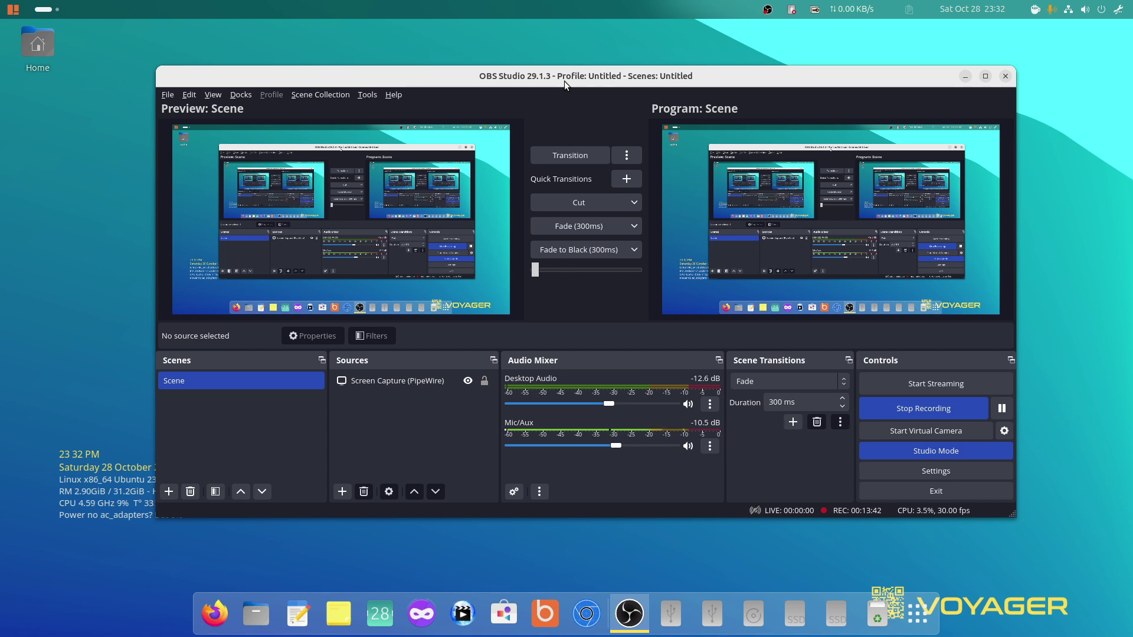
pyautogui.press('super+h')
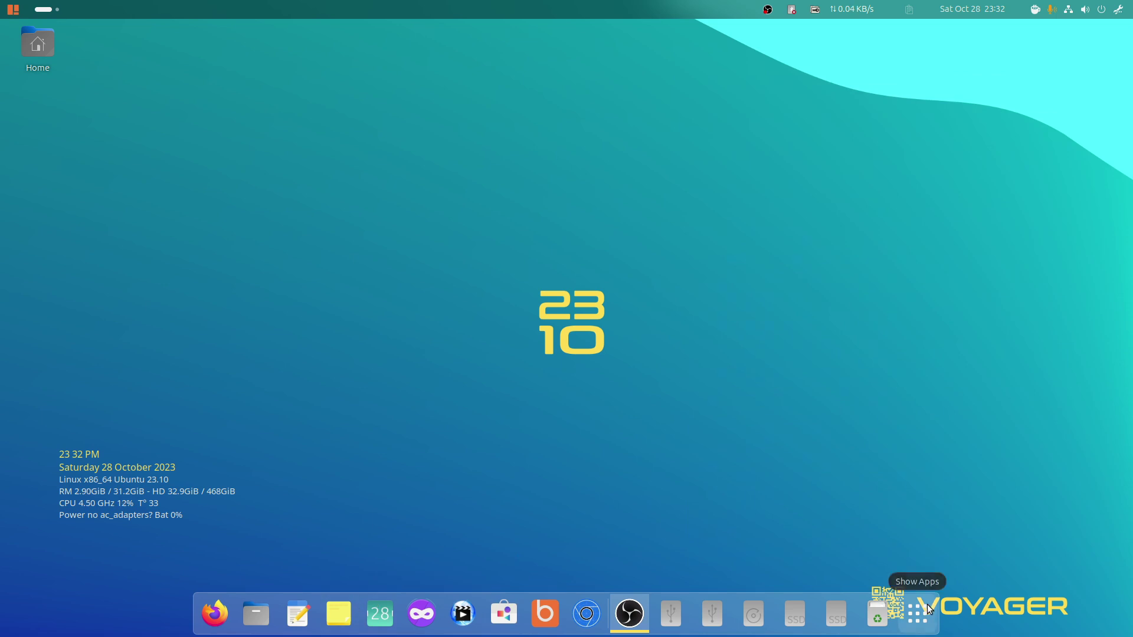
pyautogui.click(926, 604)
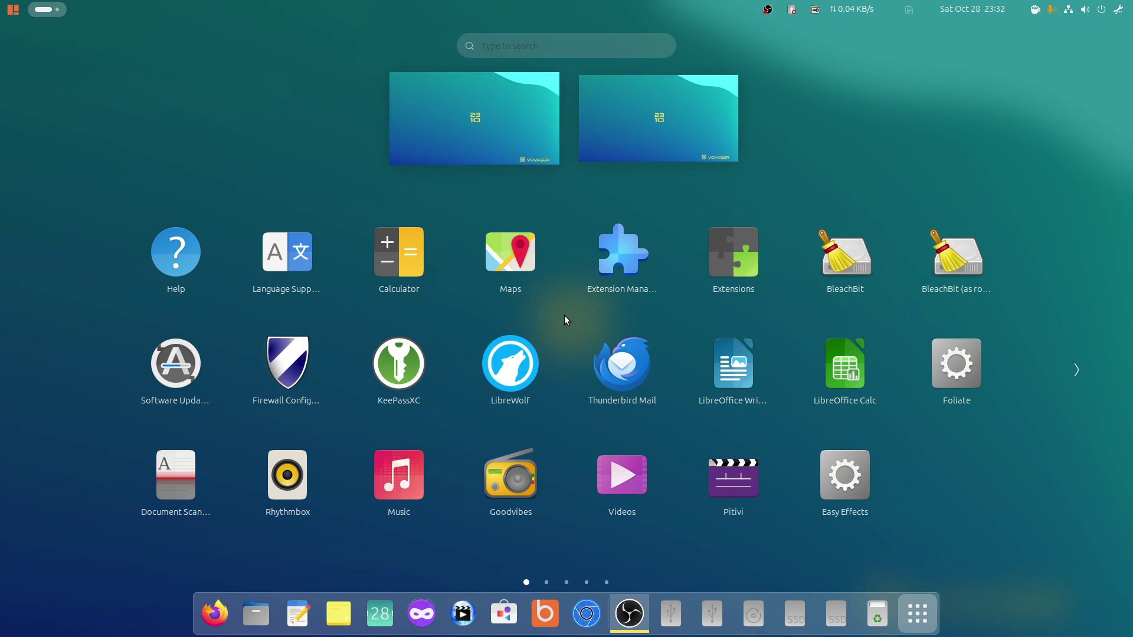
pyautogui.scroll(-1, 563, 315)
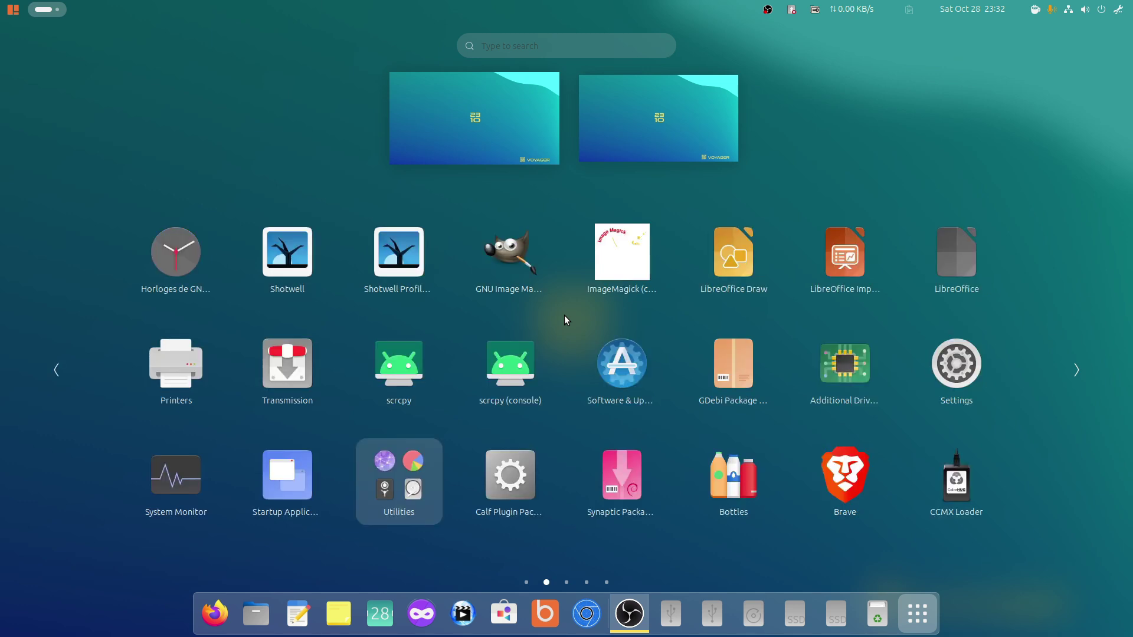
pyautogui.scroll(-1, 564, 315)
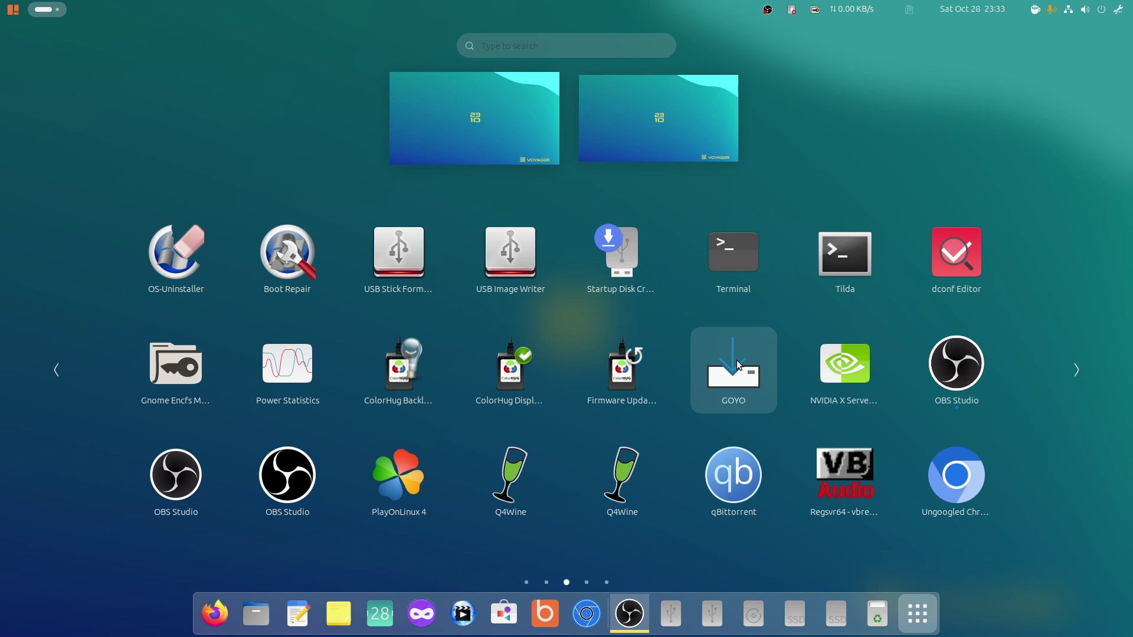
pyautogui.scroll(-1, 731, 405)
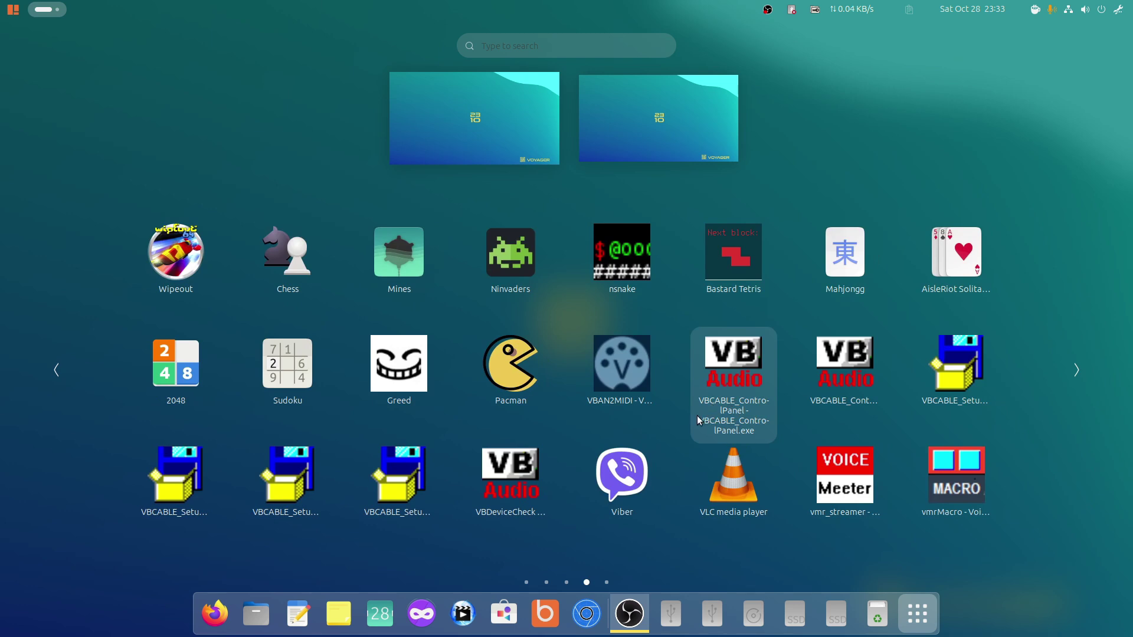
pyautogui.scroll(-1, 698, 420)
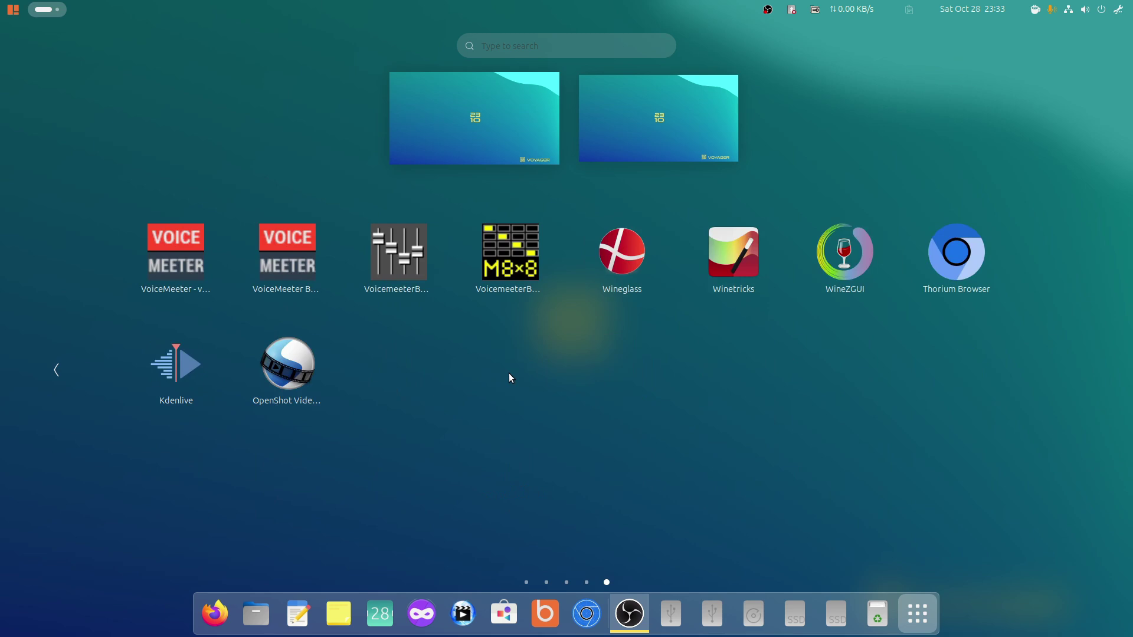
pyautogui.click(922, 617)
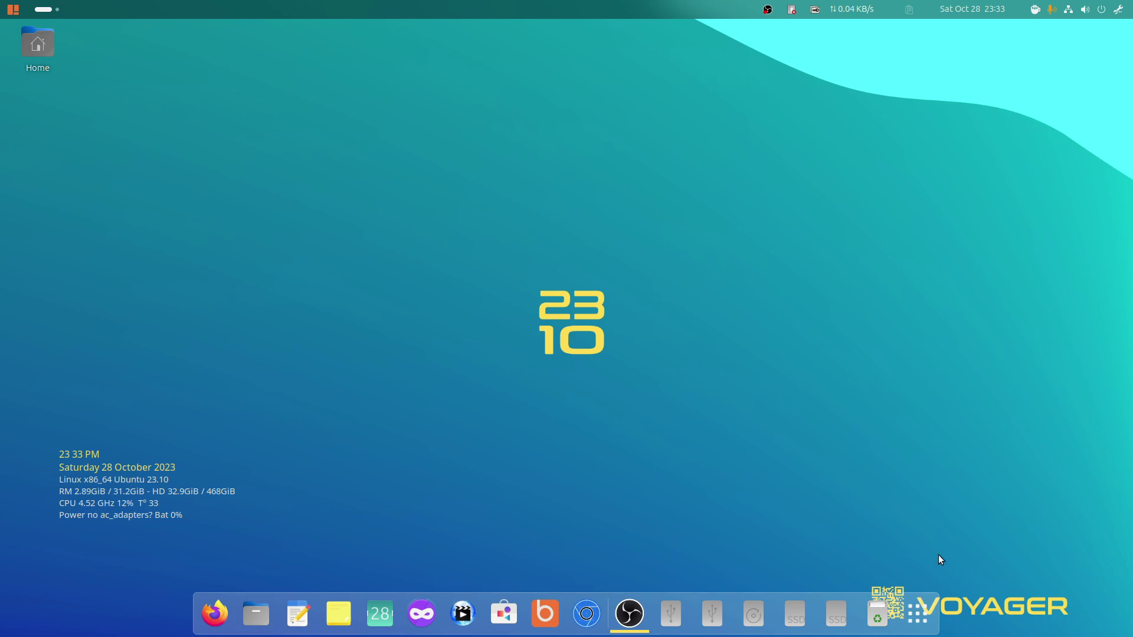
pyautogui.click(1091, 10)
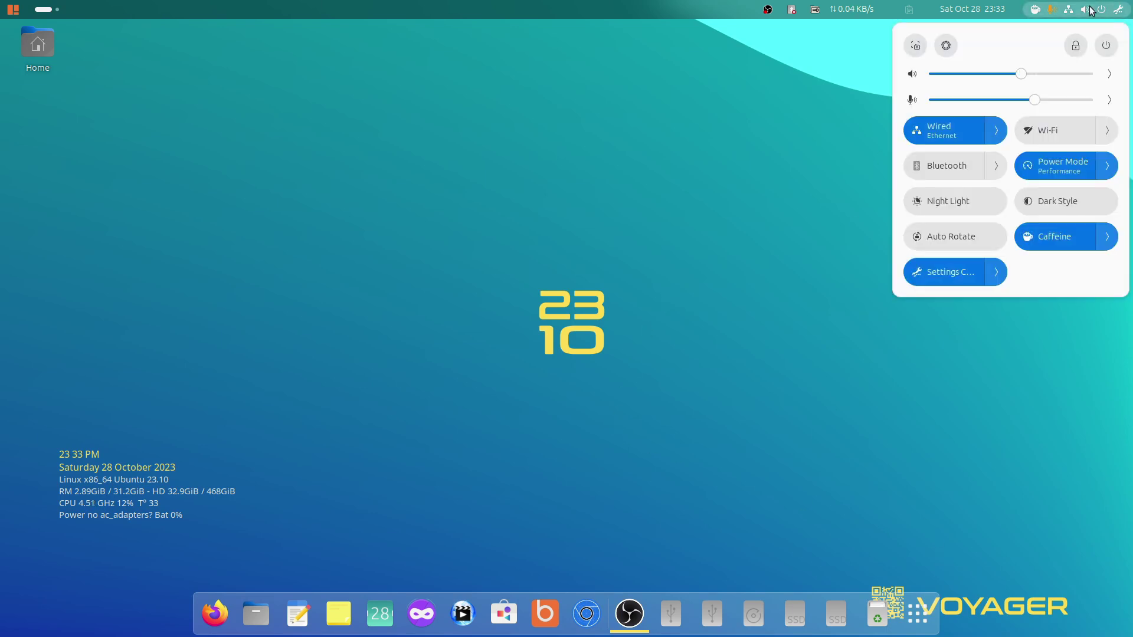
pyautogui.click(997, 273)
pyautogui.click(984, 323)
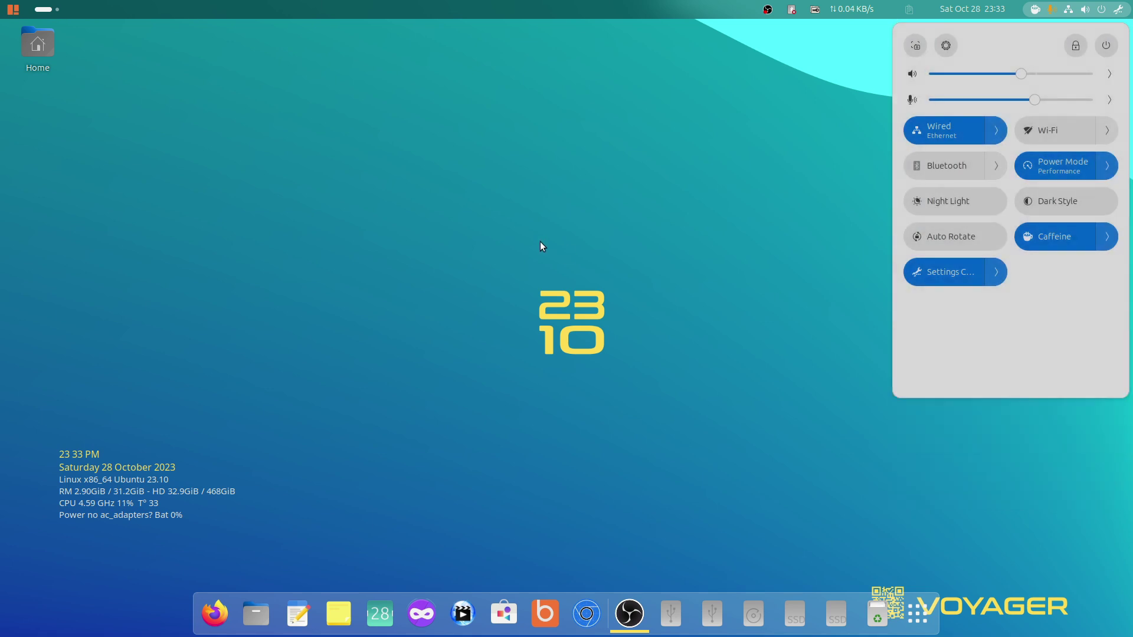
pyautogui.click(606, 140)
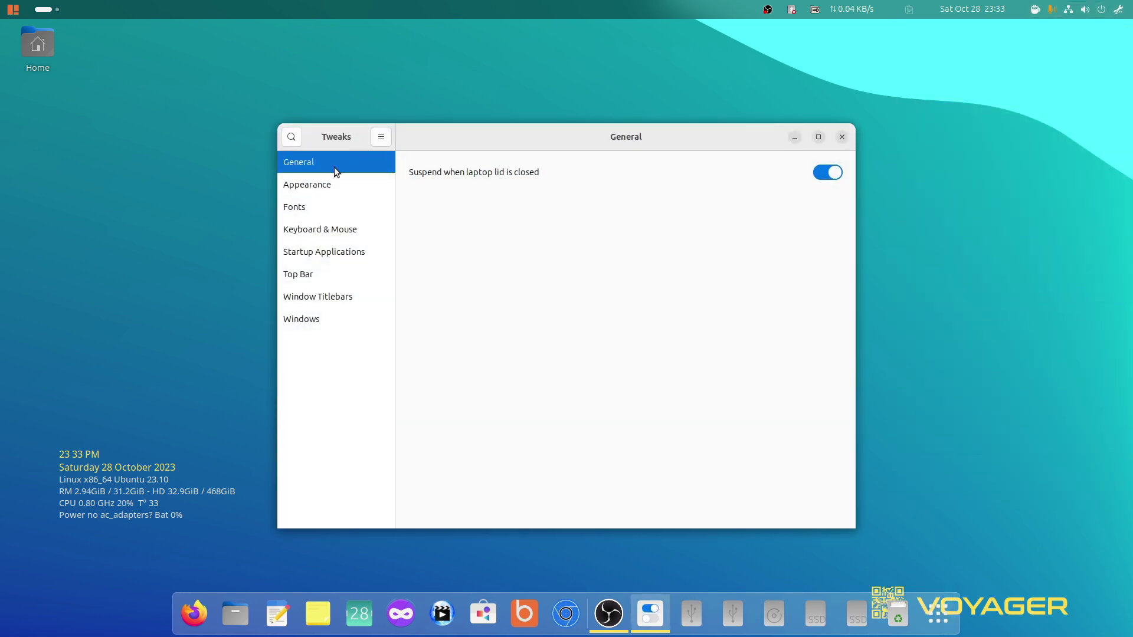
pyautogui.click(309, 186)
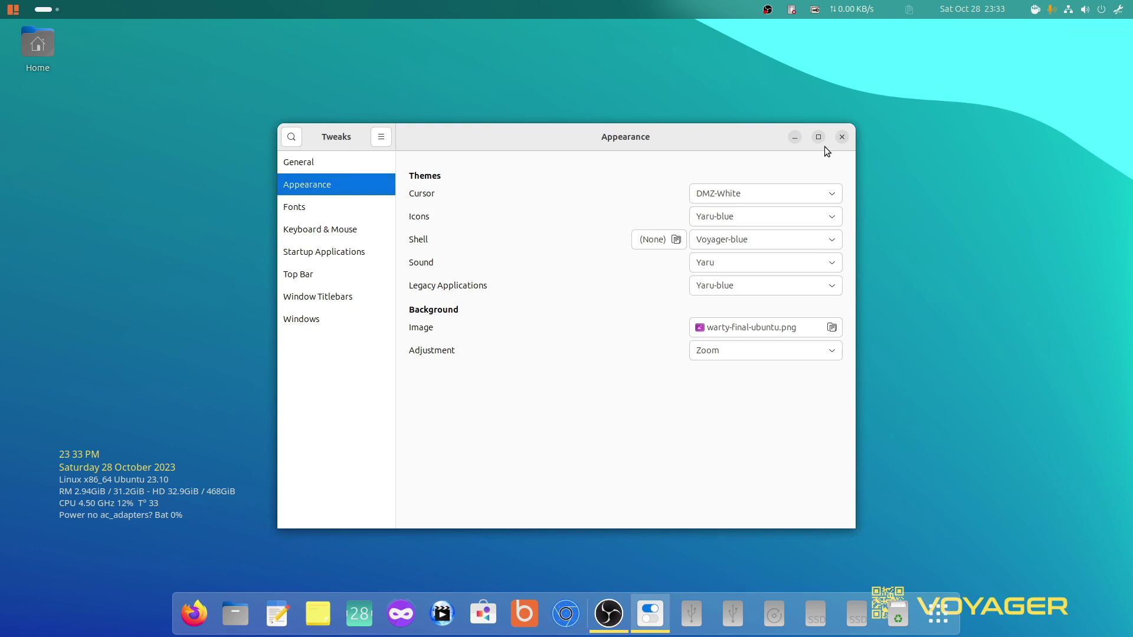
pyautogui.click(842, 137)
# Open Show Apps and scroll to the second page showing Shotwell, GIMP and Brave
pyautogui.click(917, 614)
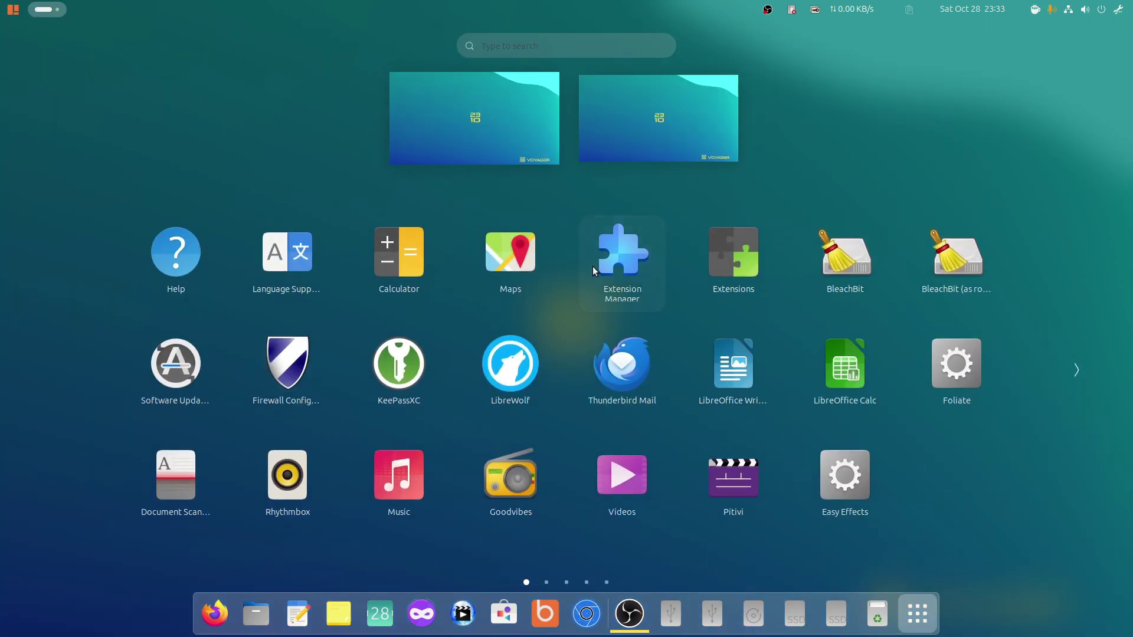
pyautogui.scroll(-1, 558, 359)
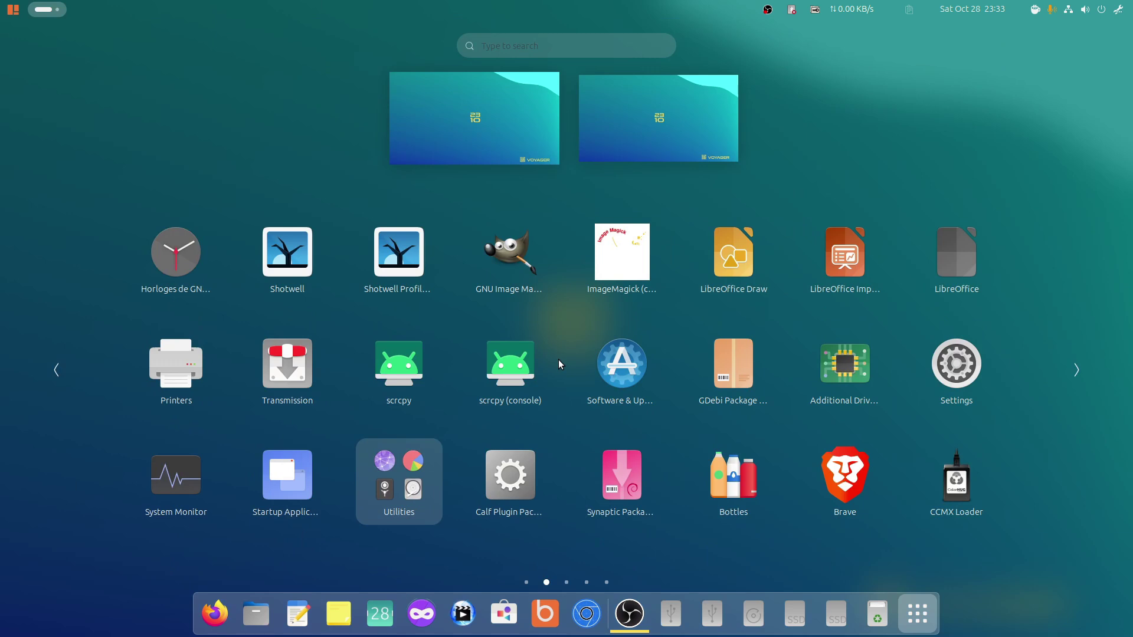